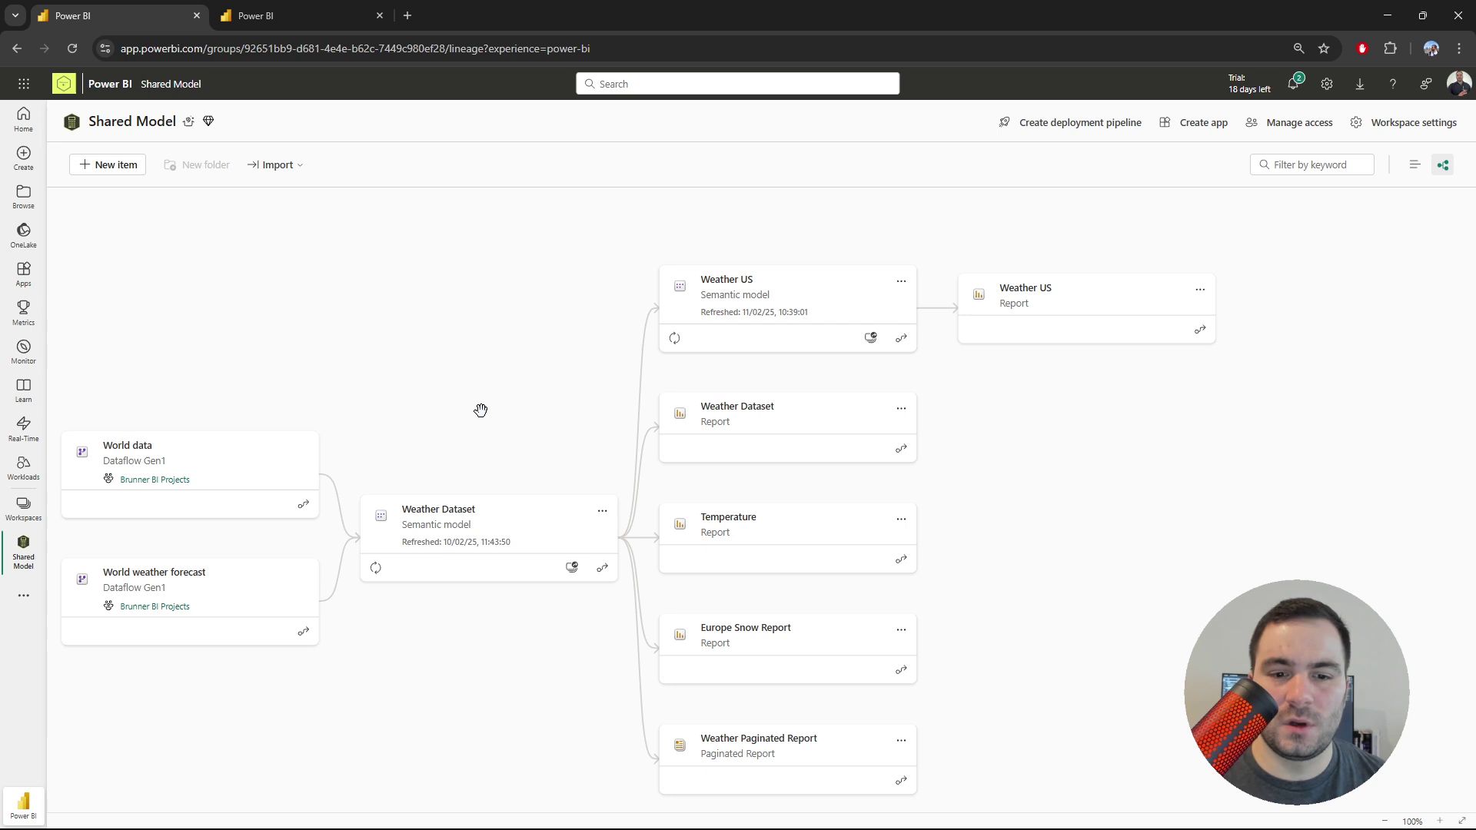
Step: Show Weather Dataset's impact analysis and view Austria Forecast's lineage in the Adventure Works workspace
{"action": "left_click", "coordinate": [572, 568]}
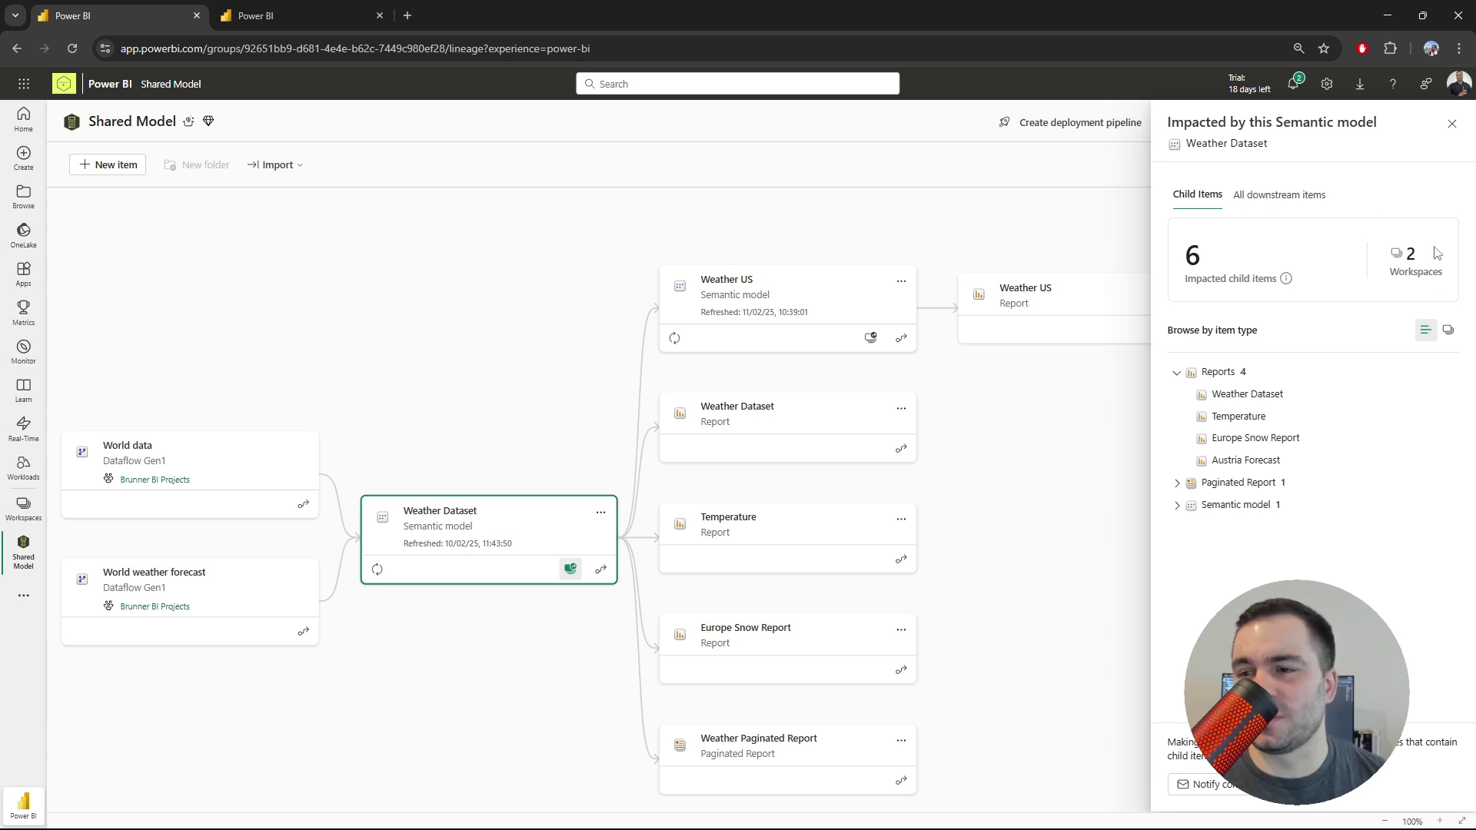
{"action": "left_click", "coordinate": [312, 11]}
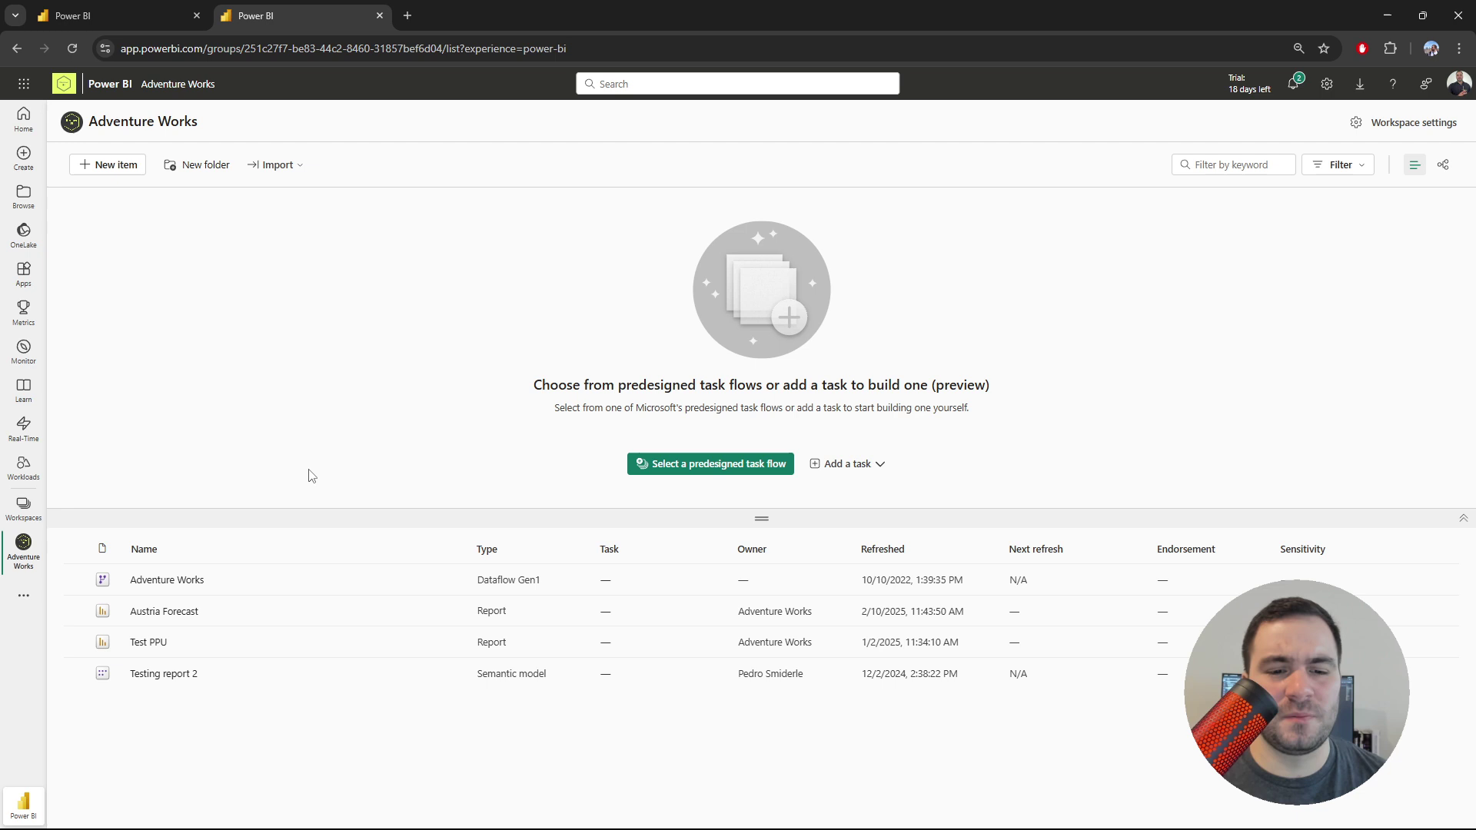
{"action": "left_click", "coordinate": [455, 611]}
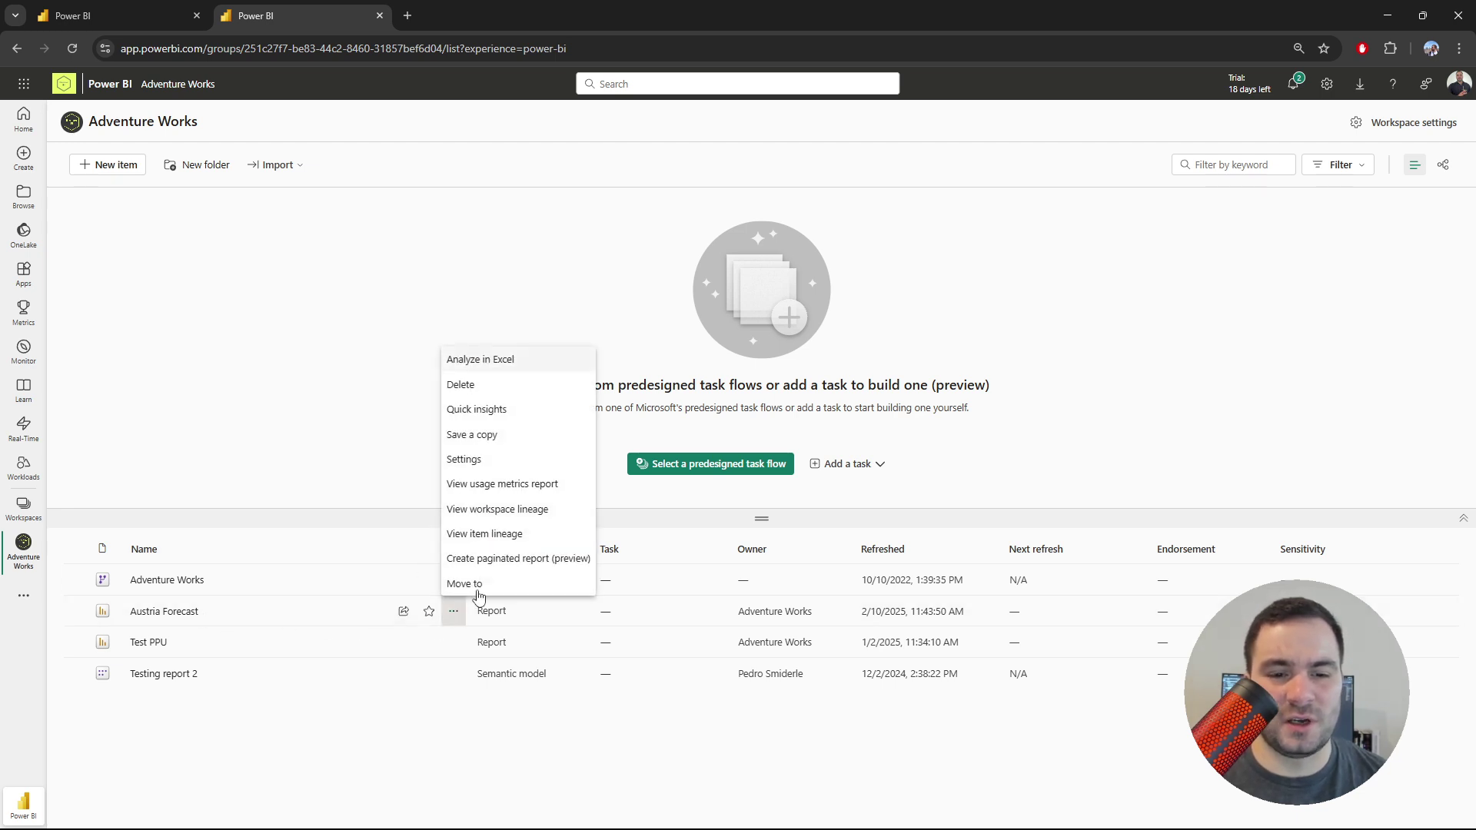
{"action": "left_click", "coordinate": [507, 542]}
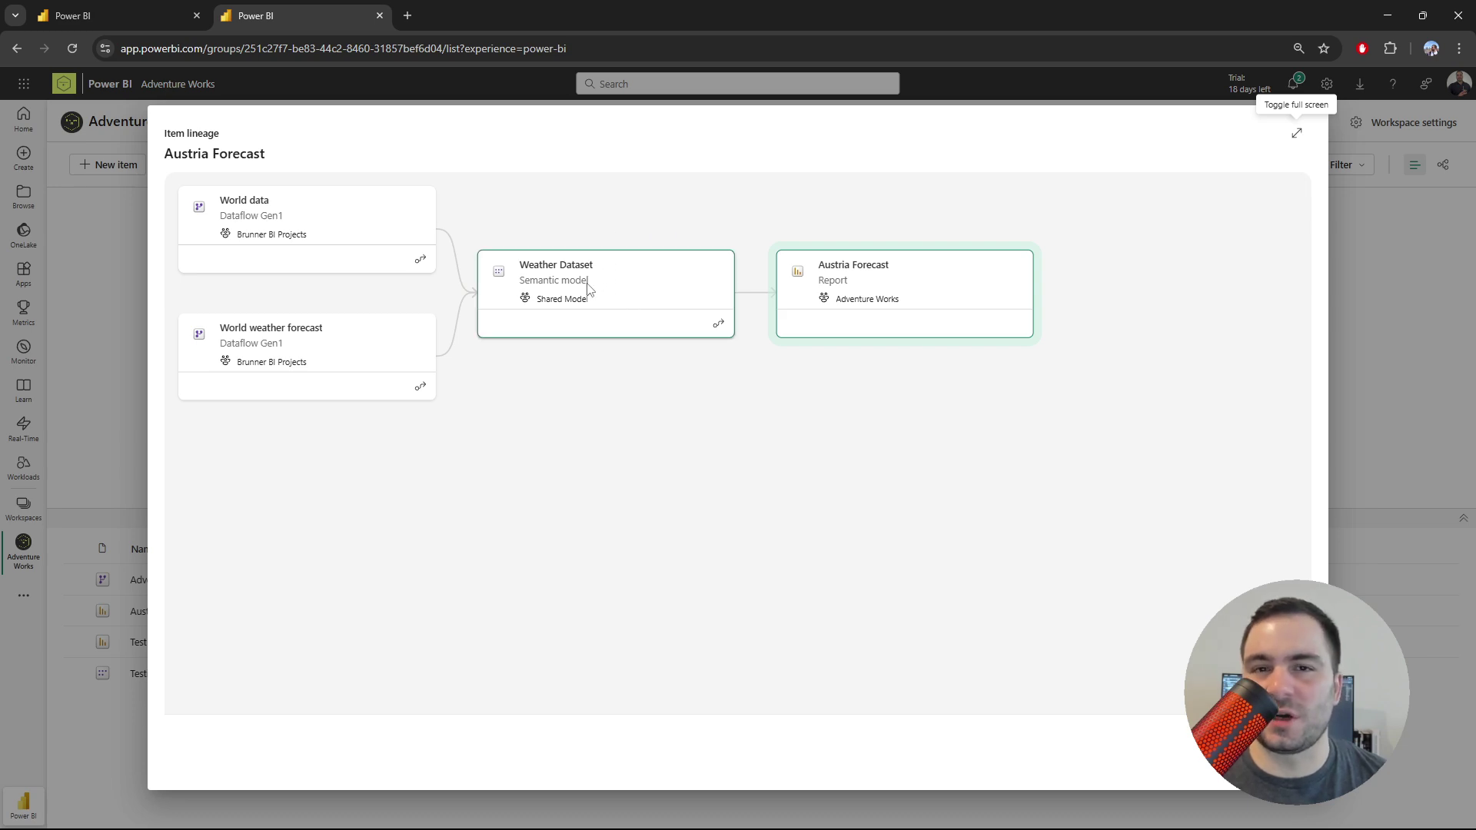
Step: Return to the Shared Model lineage, then open and dismiss Weather Dataset's options list
{"action": "left_click", "coordinate": [102, 11]}
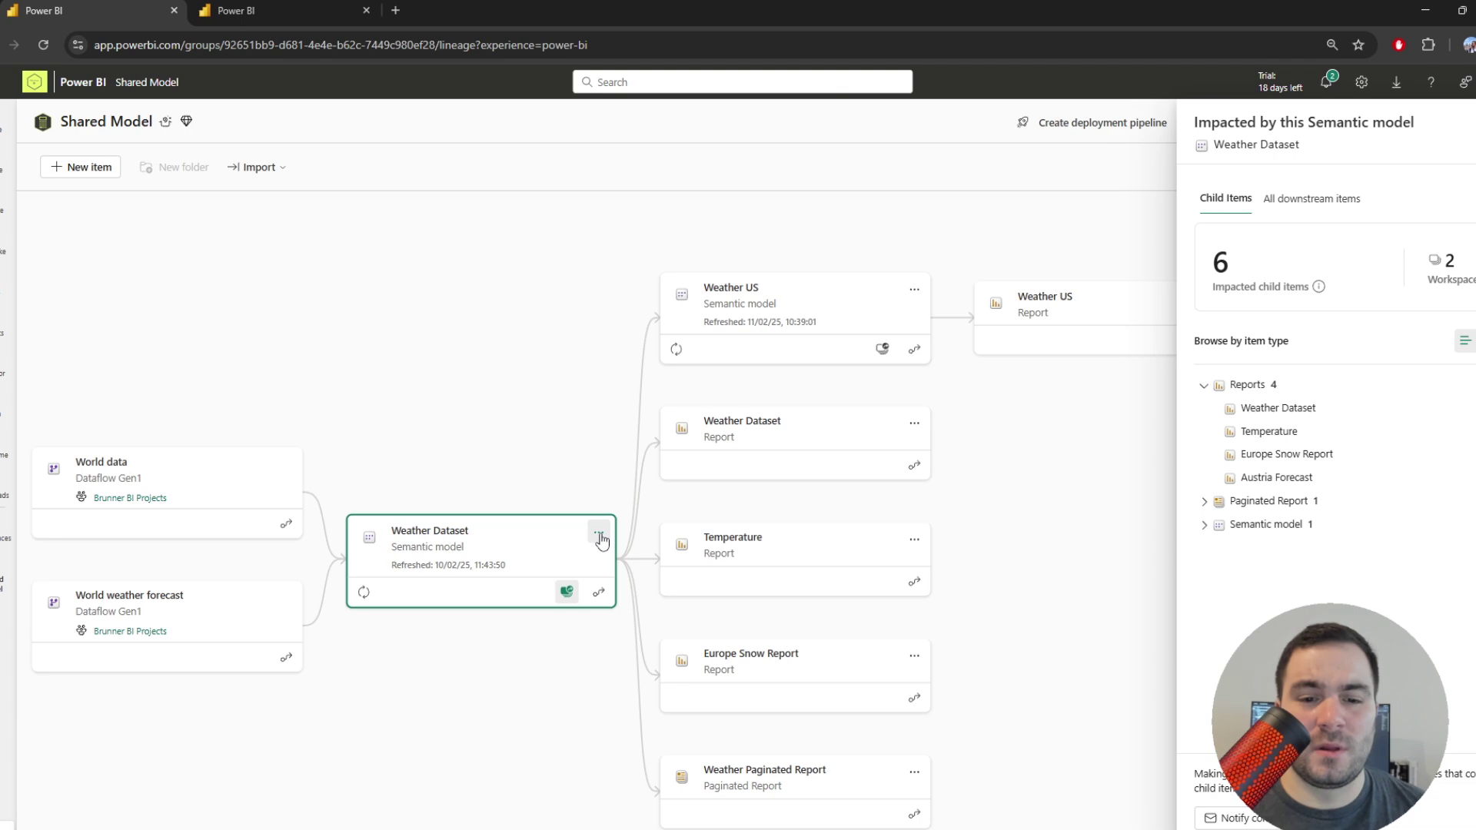
{"action": "left_click", "coordinate": [598, 534]}
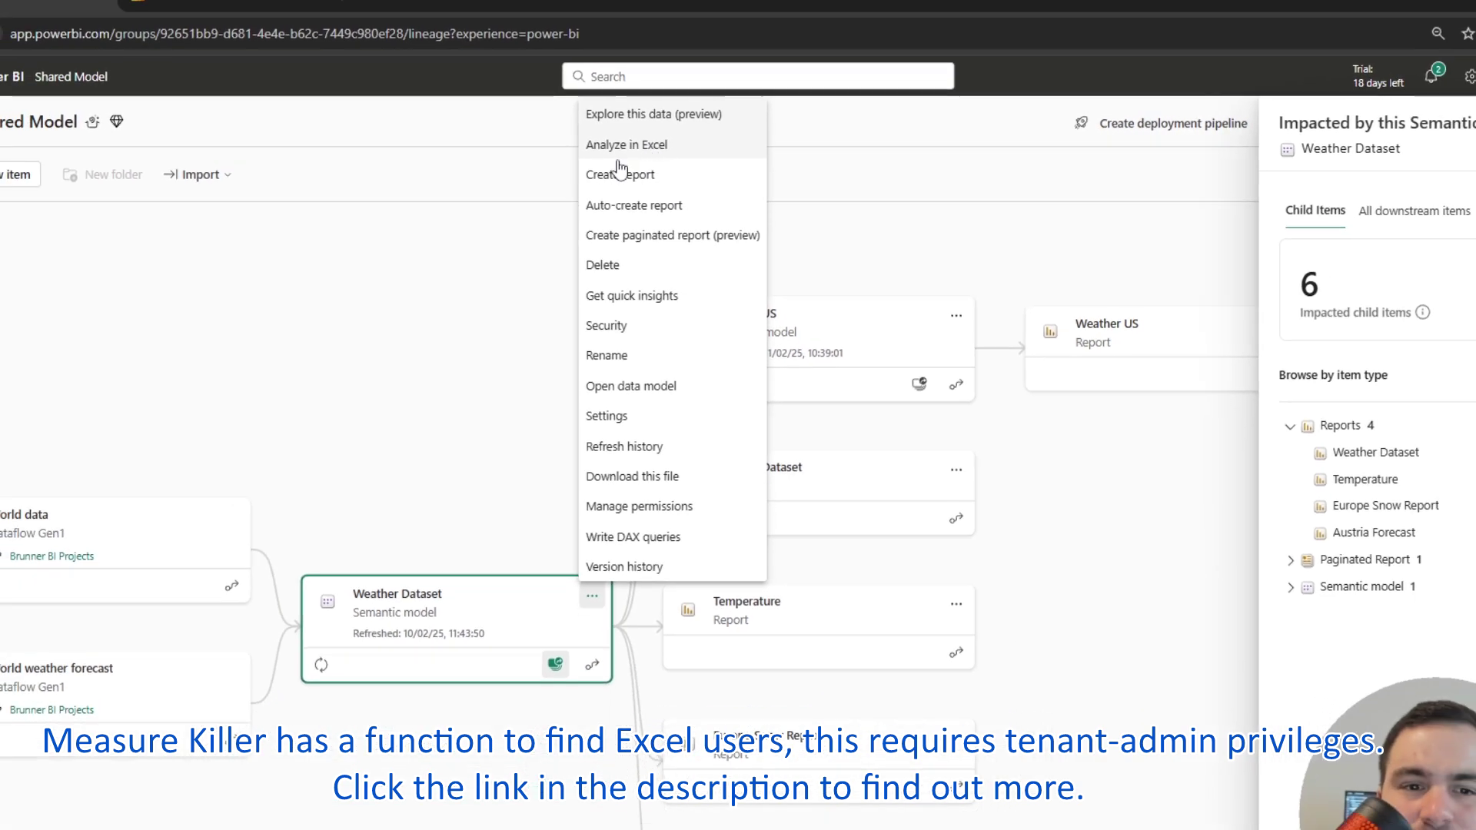
{"action": "left_click", "coordinate": [512, 288]}
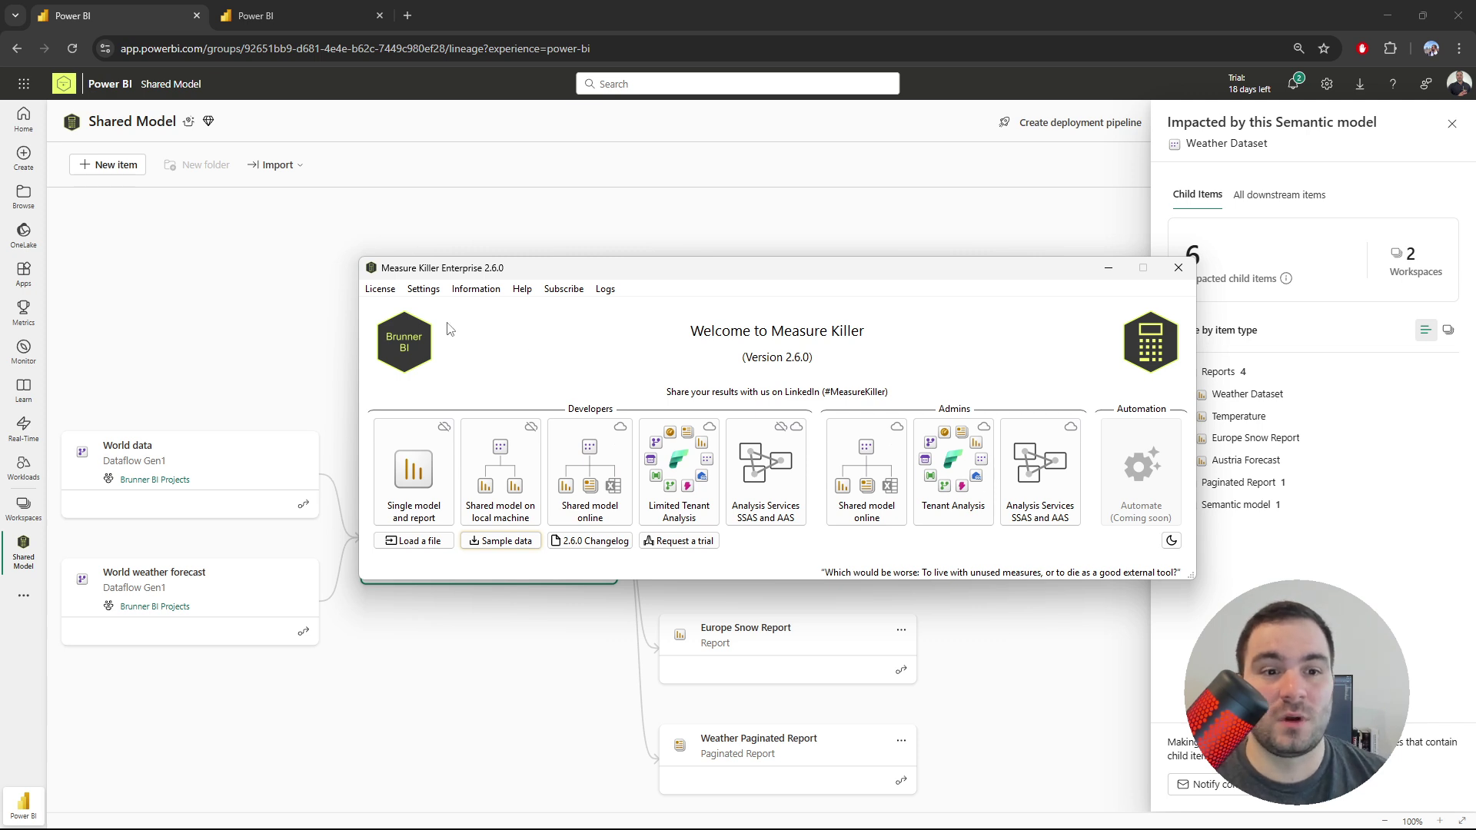
Step: Open the License menu in Measure Killer and close it without choosing an option
{"action": "left_click", "coordinate": [383, 291]}
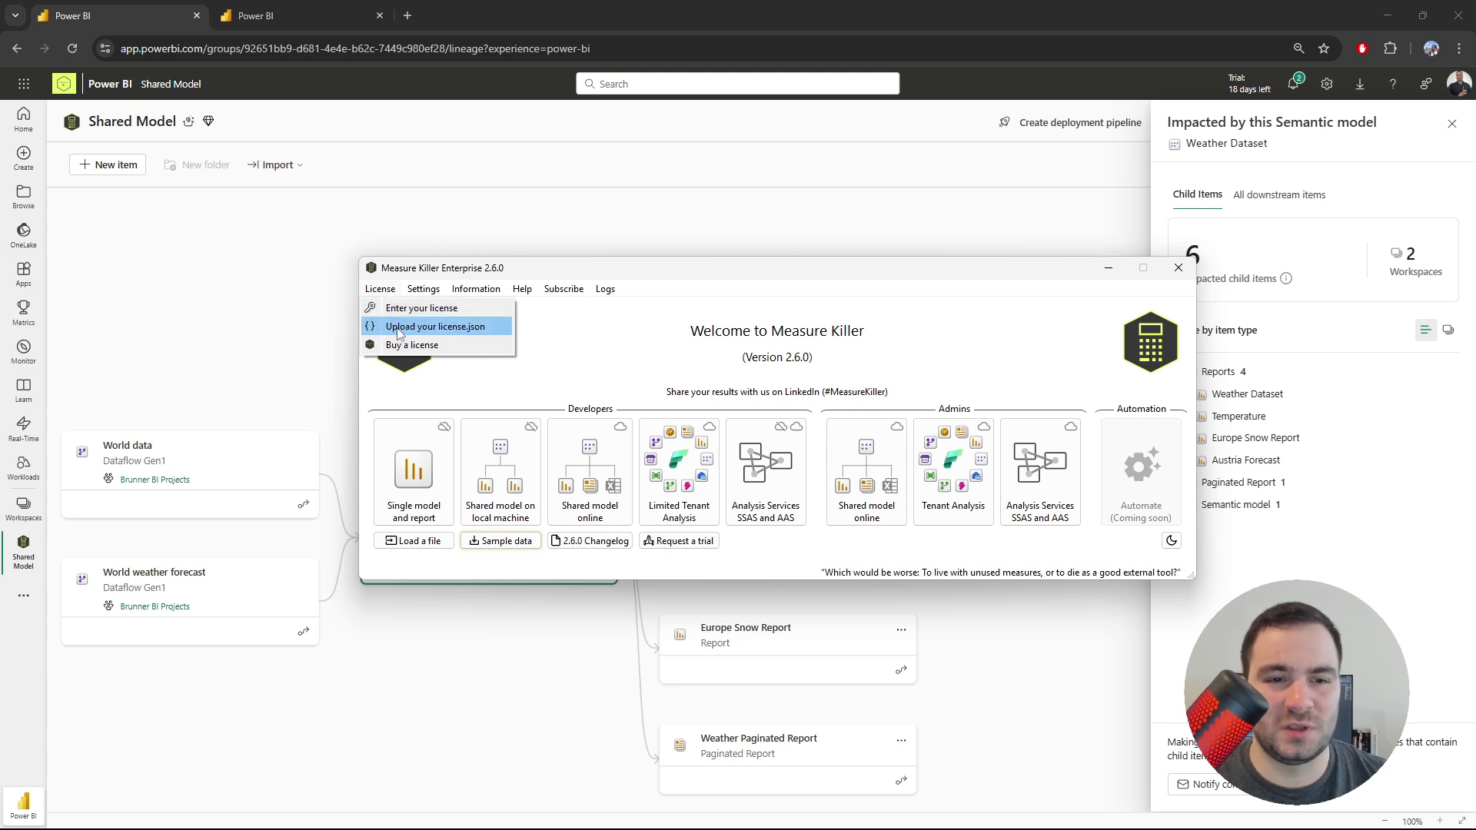
{"action": "left_click", "coordinate": [575, 338]}
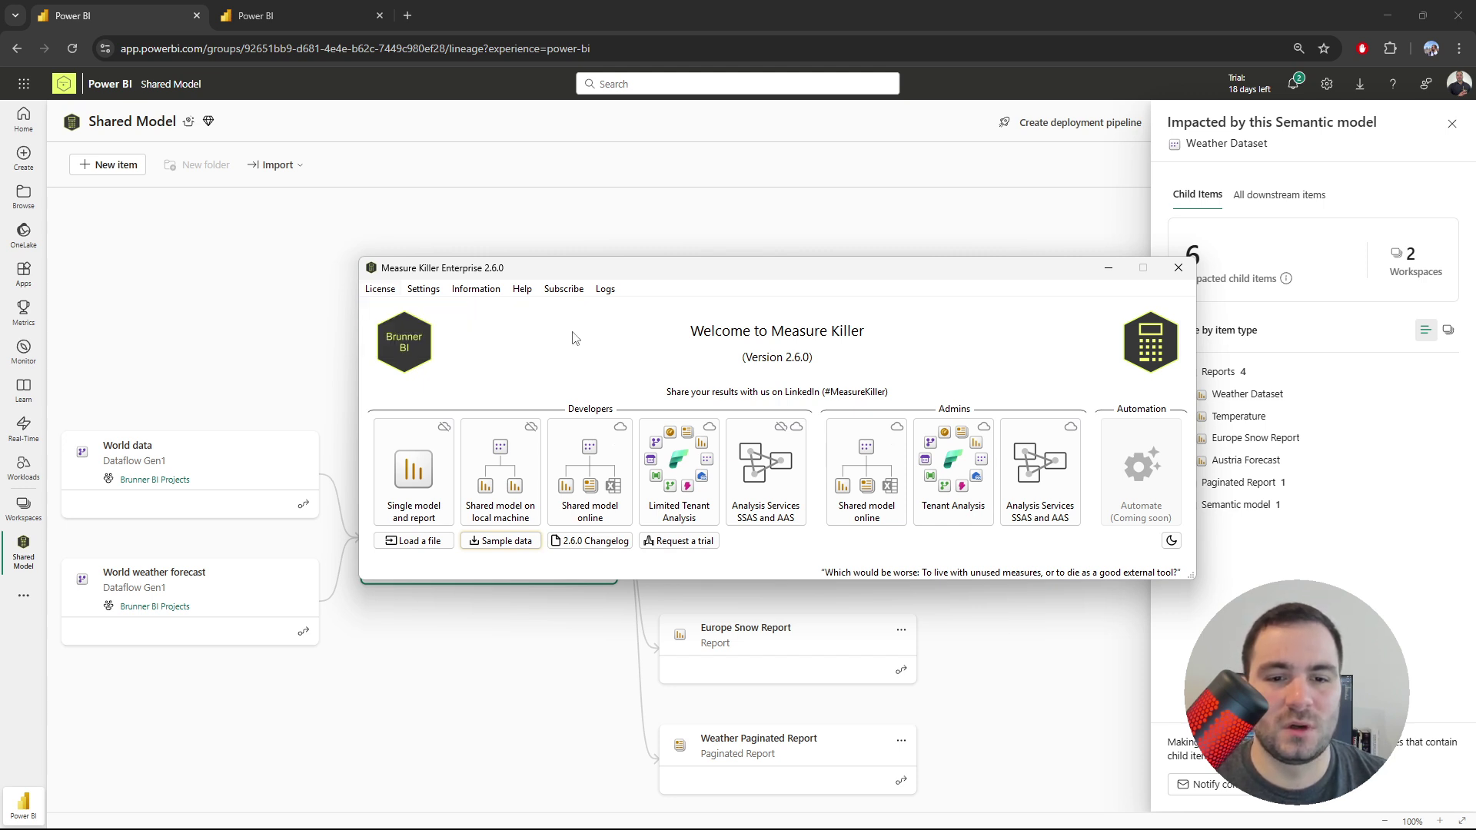
Step: Start a 'Shared model online' analysis and sign in with the work account
{"action": "left_click", "coordinate": [590, 449]}
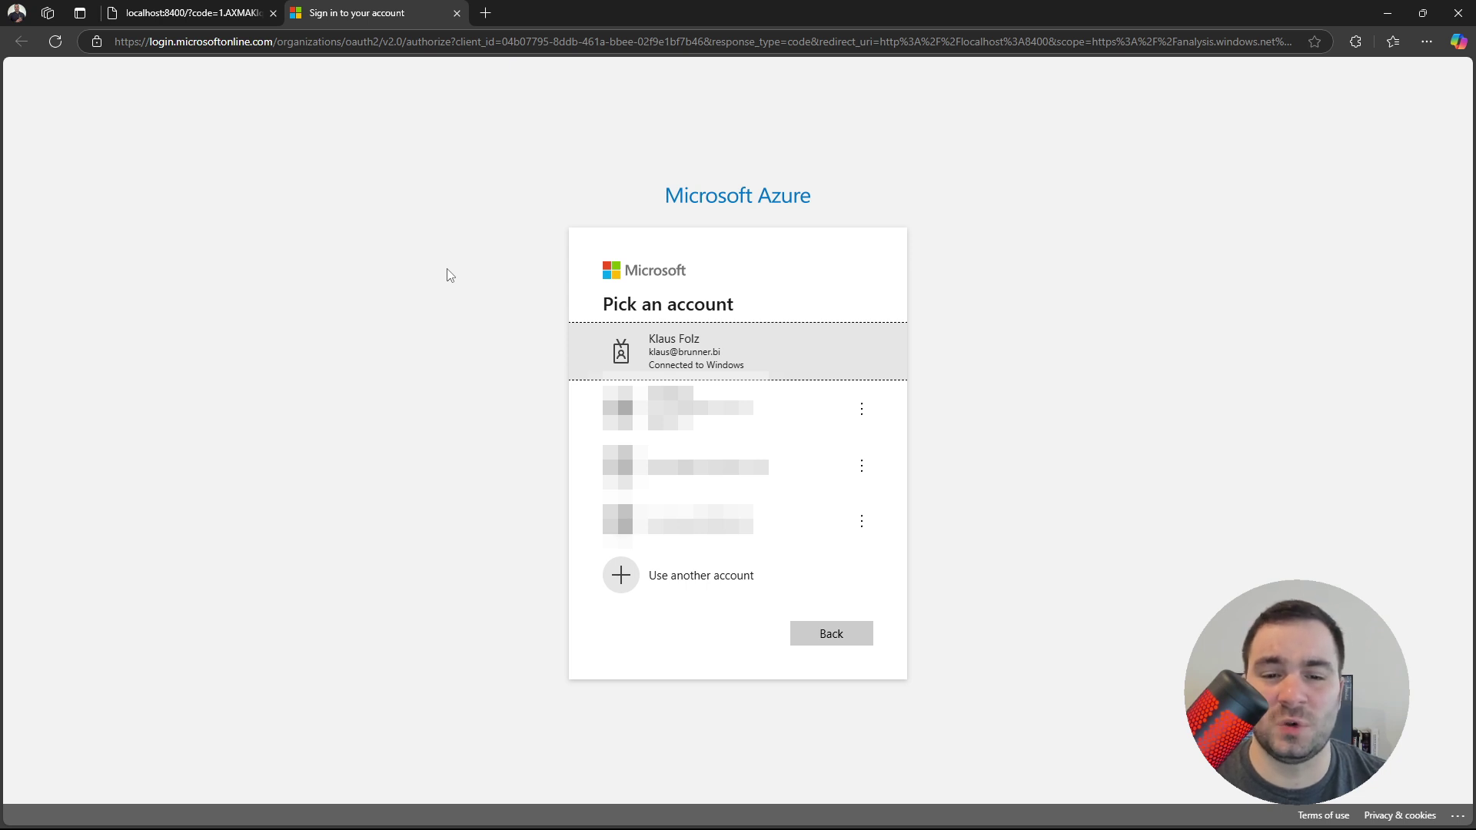
{"action": "left_click", "coordinate": [665, 352]}
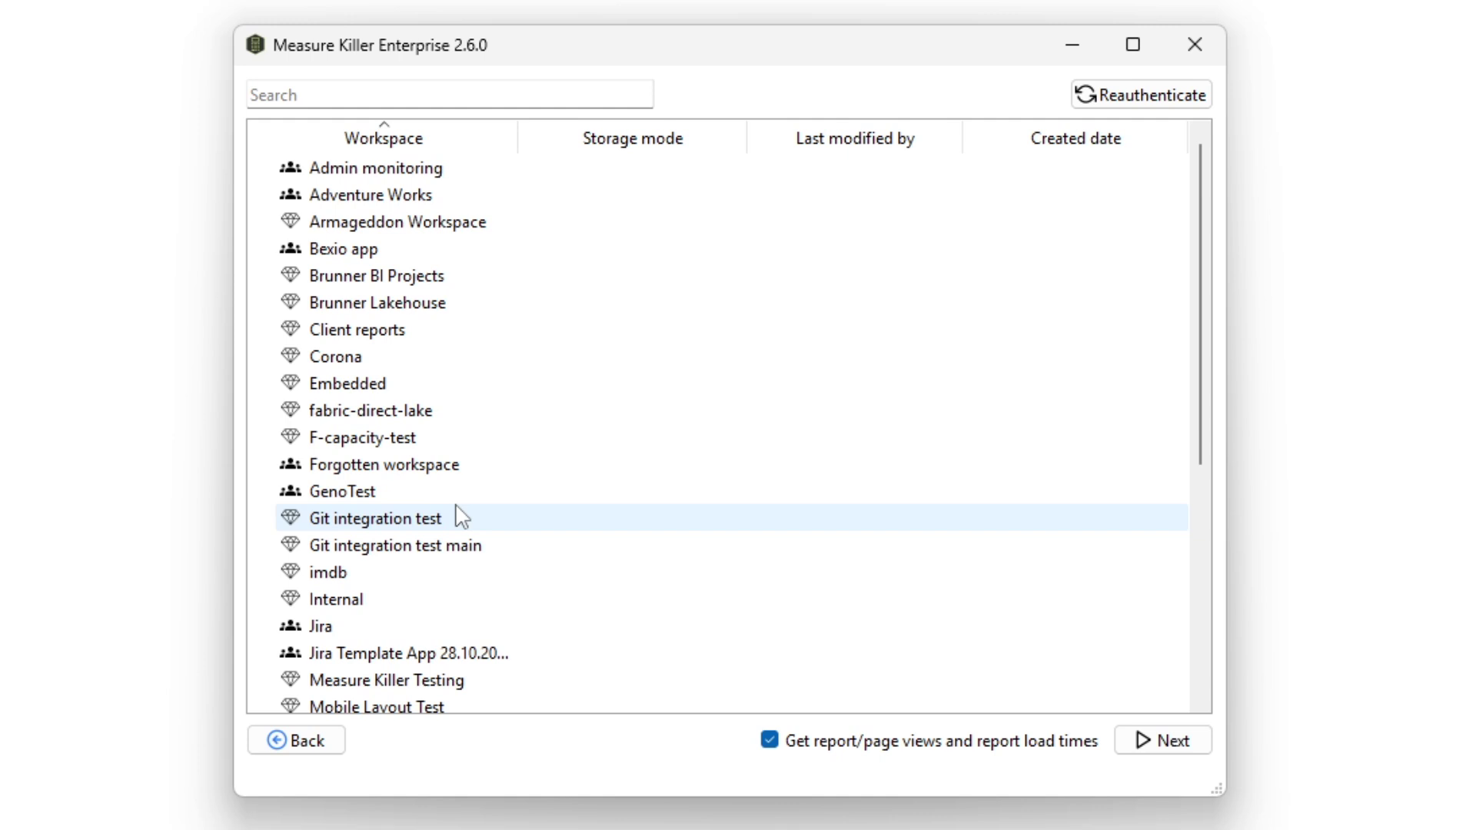
Step: Expand the Shared Model workspace and tick its Weather Dataset semantic model
{"action": "scroll", "coordinate": [460, 517], "scroll_direction": "down", "scroll_amount": 5}
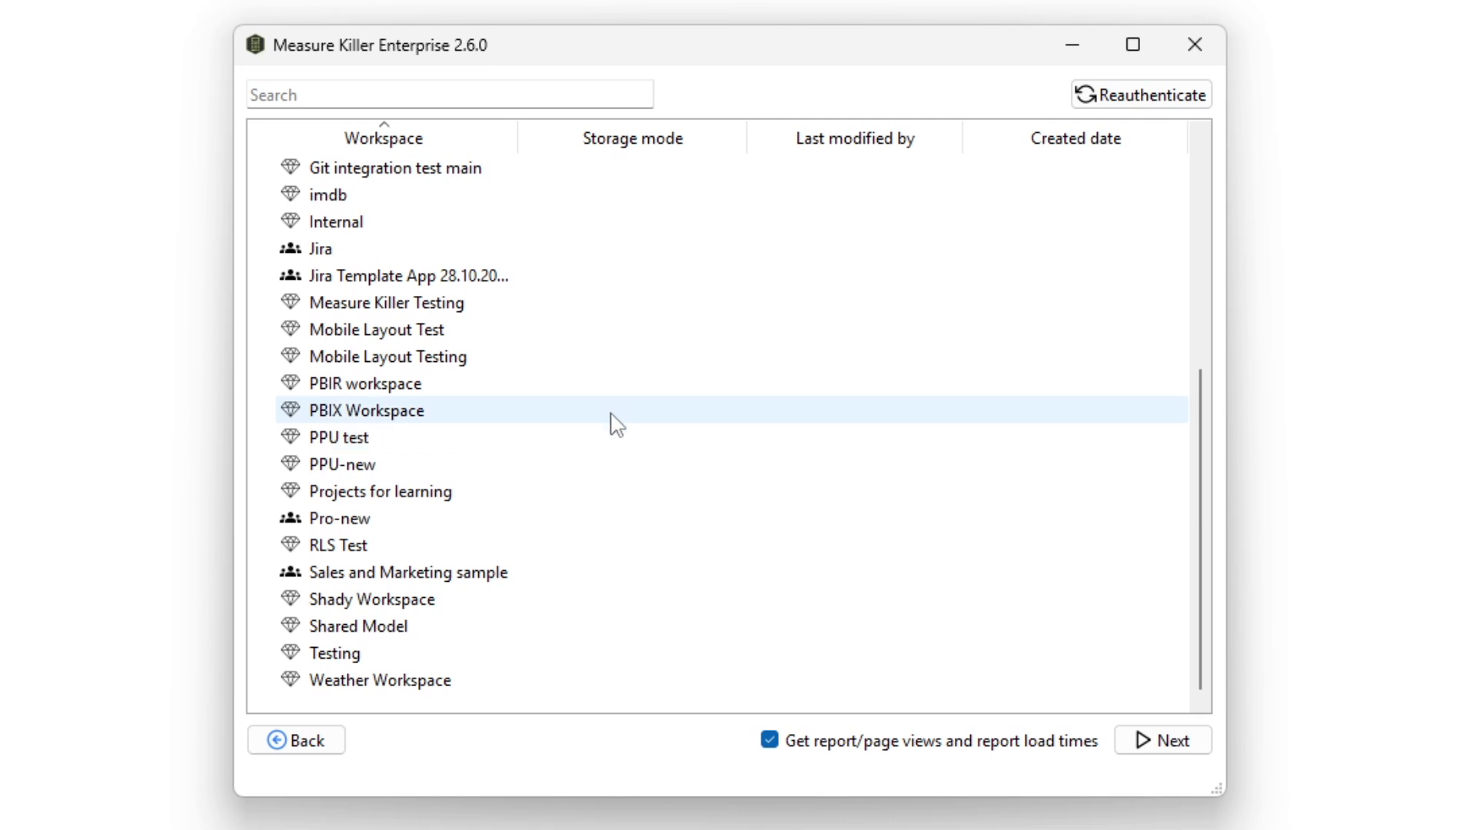
{"action": "double_click", "coordinate": [295, 632]}
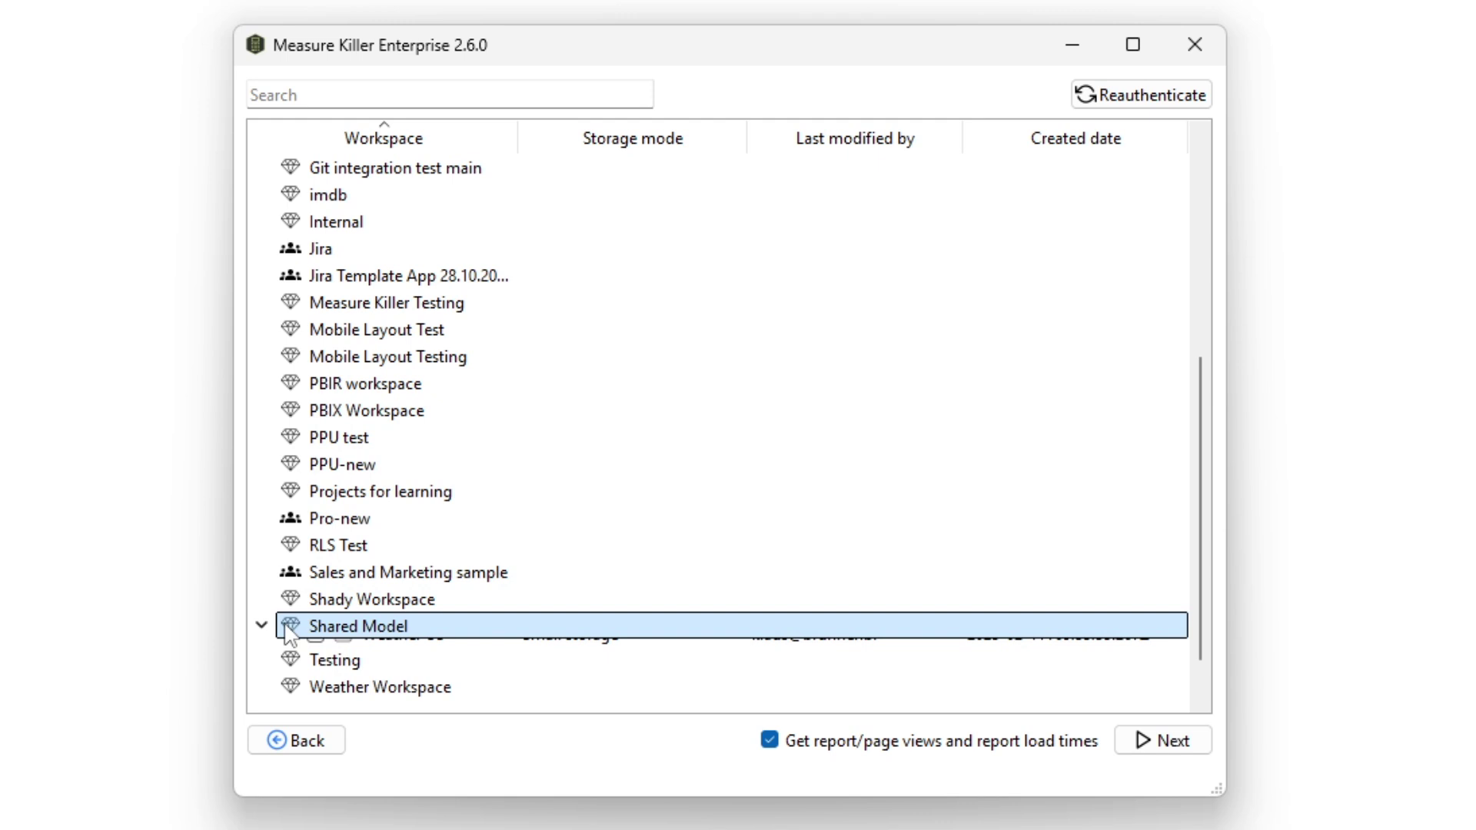
{"action": "scroll", "coordinate": [284, 634], "scroll_direction": "down", "scroll_amount": 1}
{"action": "left_click", "coordinate": [315, 599]}
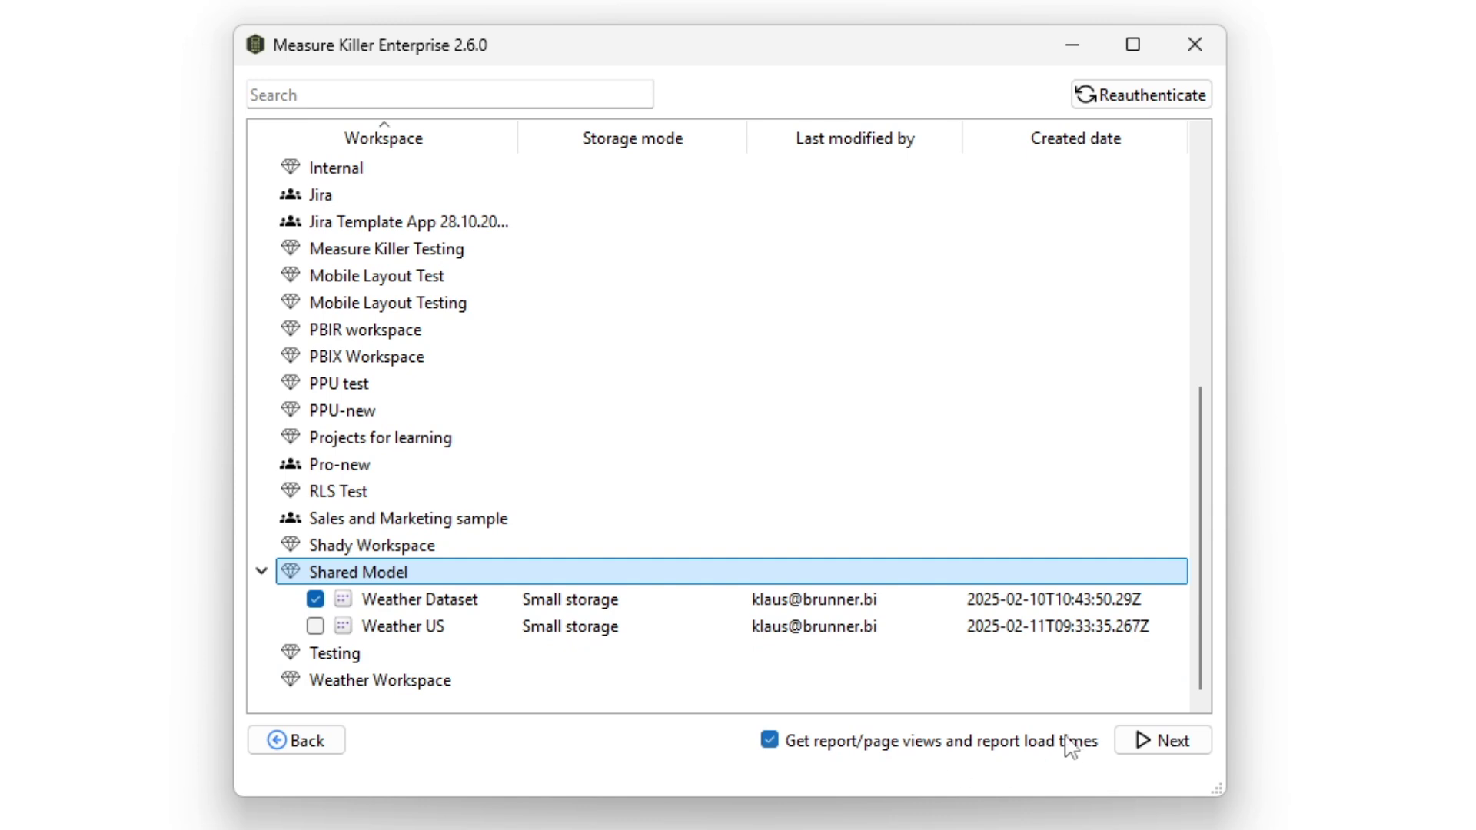
Step: Continue to connected reports, toggle the Adventure Works workspace alongside Shared Model, and proceed
{"action": "left_click", "coordinate": [1147, 746]}
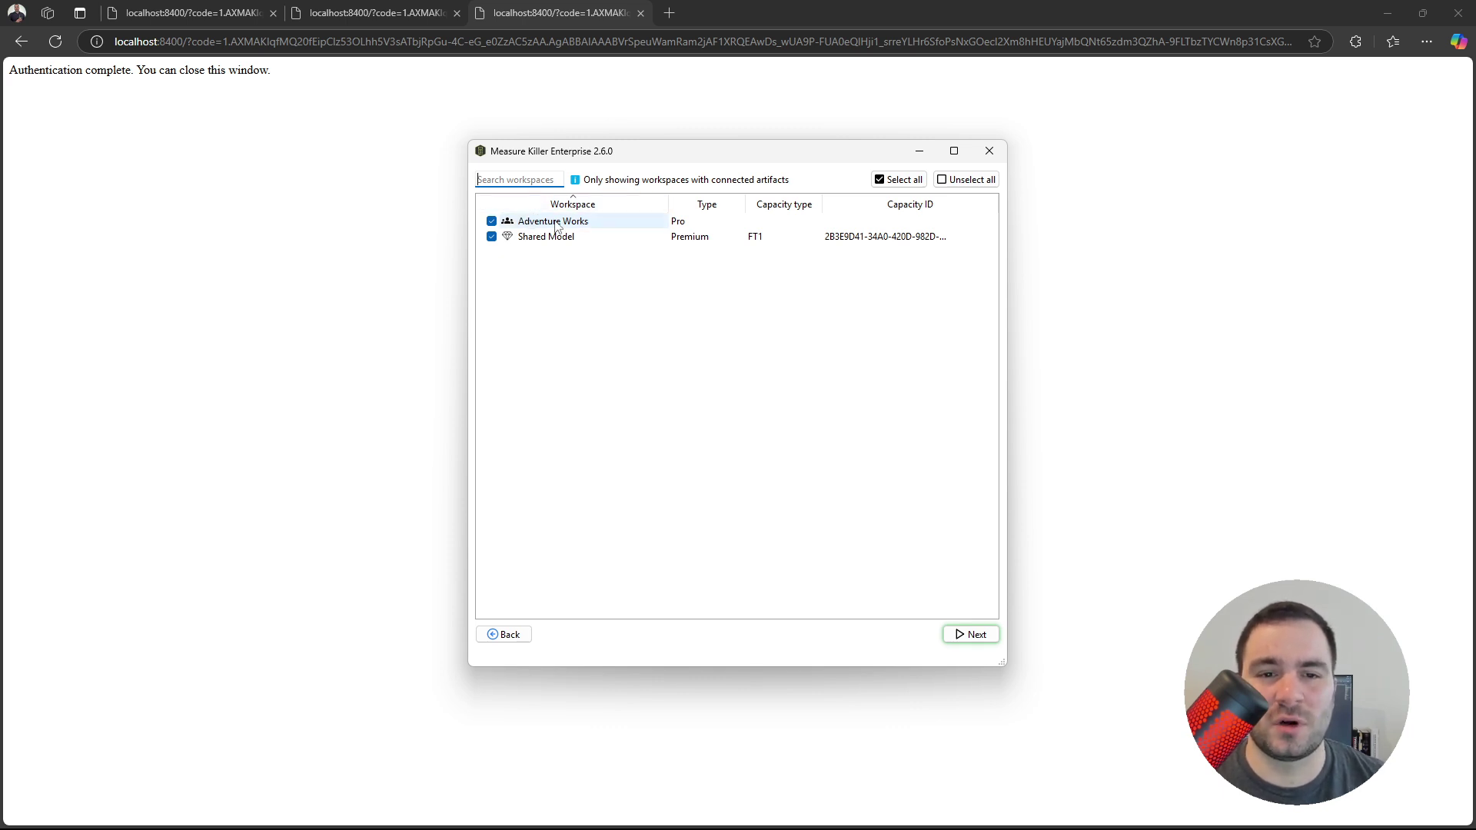
{"action": "left_click", "coordinate": [492, 222]}
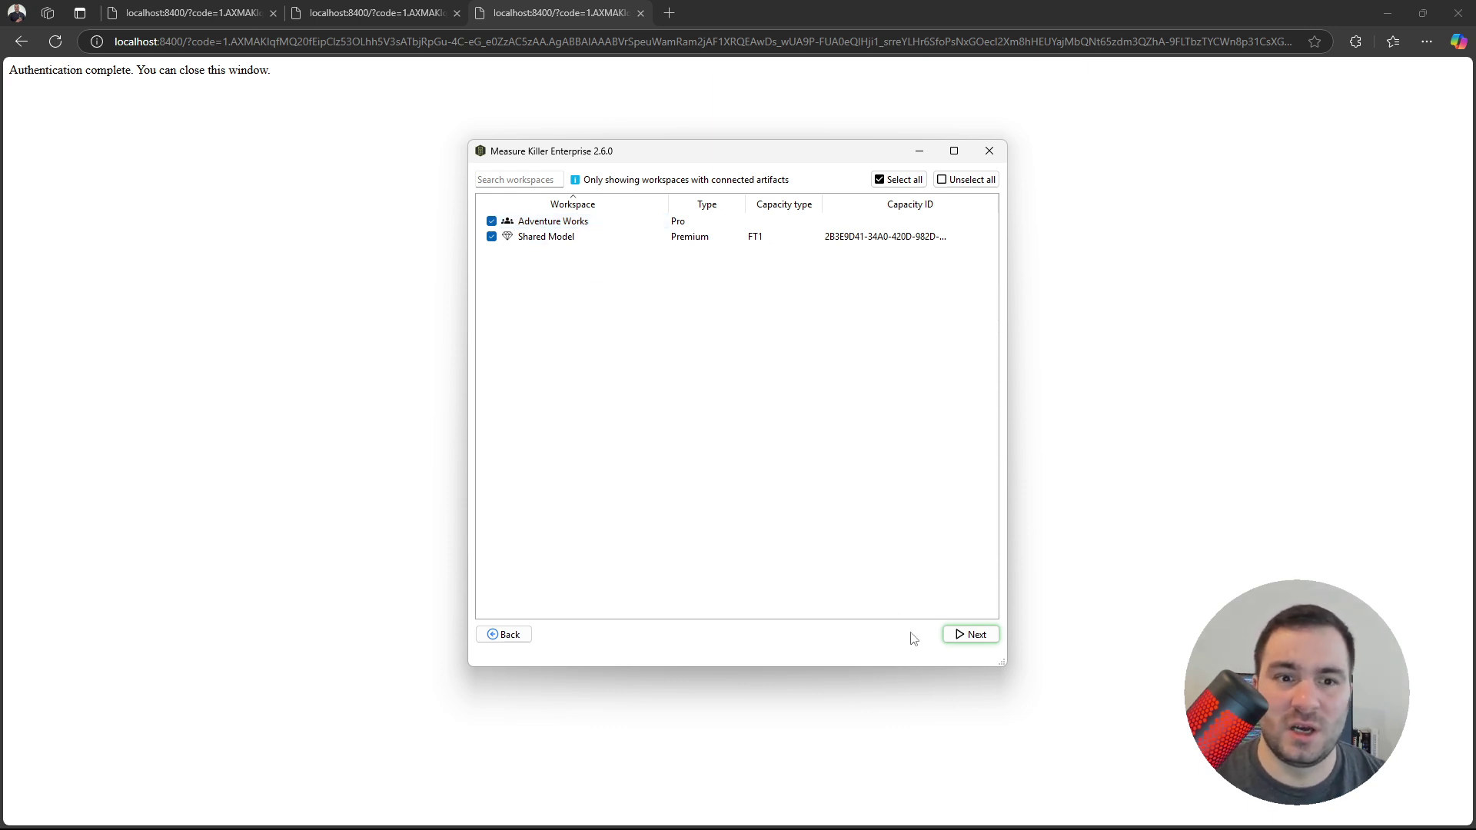
{"action": "left_click", "coordinate": [969, 638]}
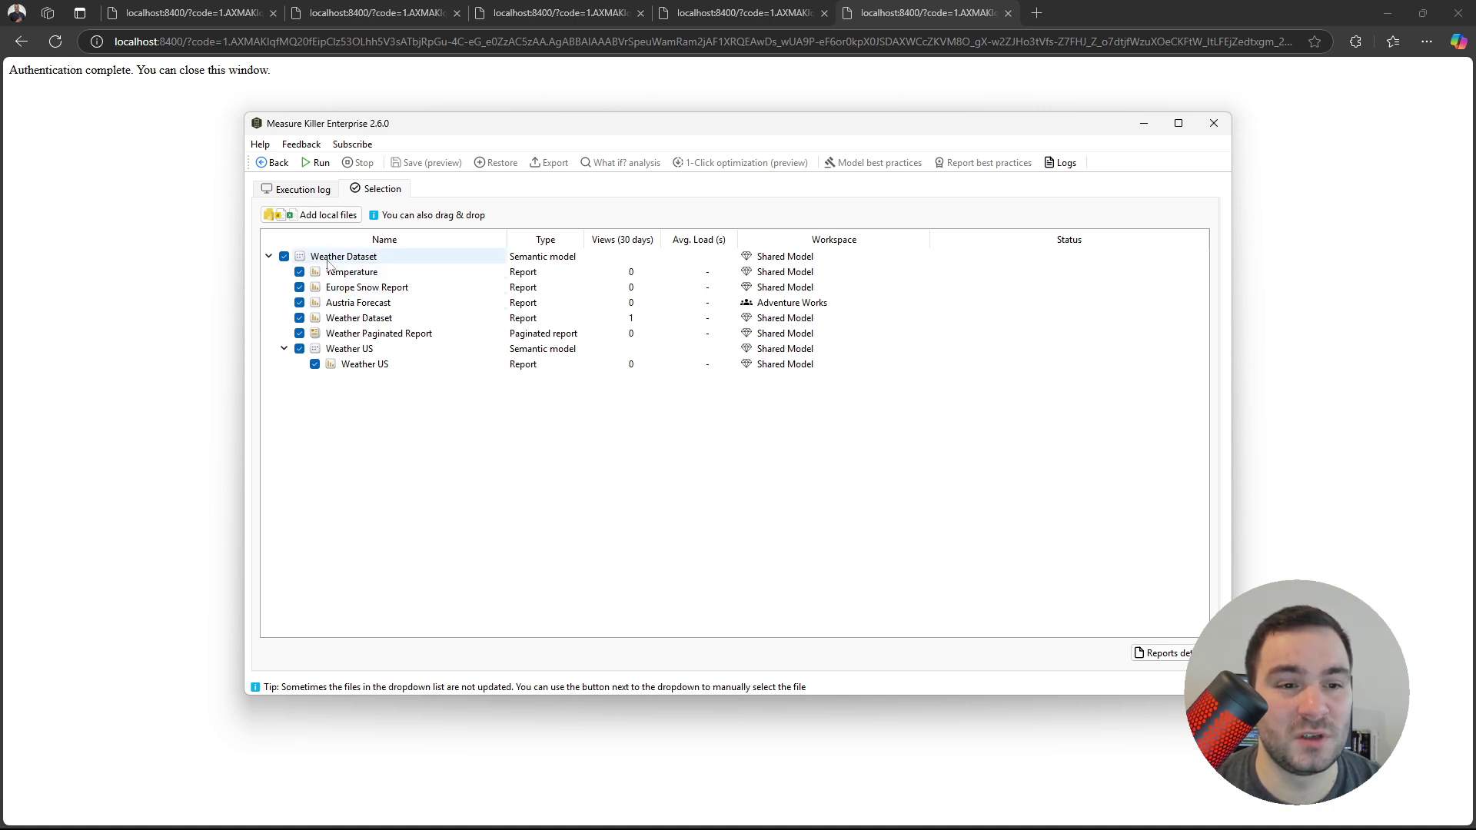
Step: Select the Austria Forecast report row and its Adventure Works workspace cell
{"action": "left_click", "coordinate": [372, 304]}
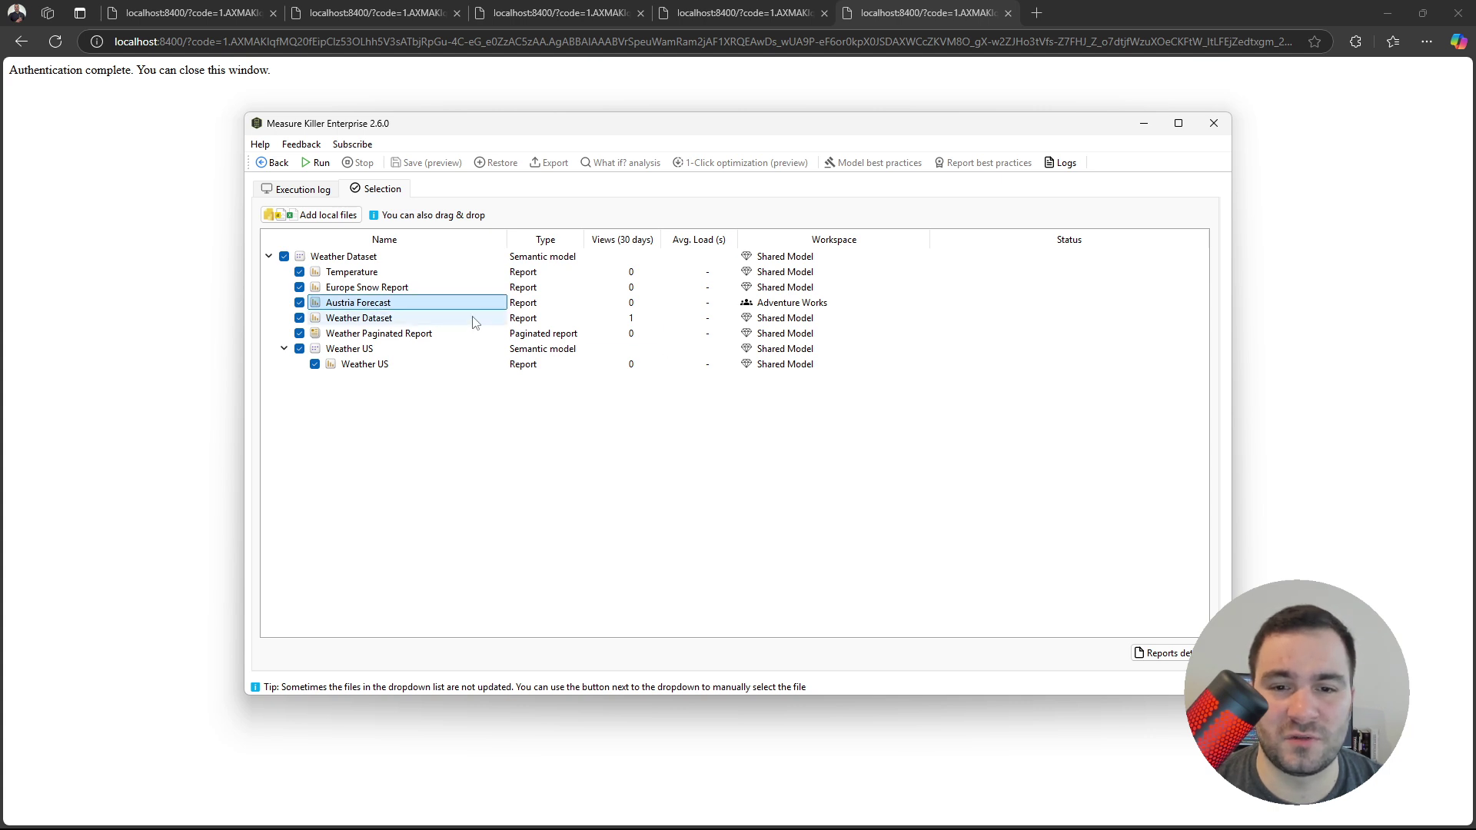
{"action": "left_click", "coordinate": [805, 306]}
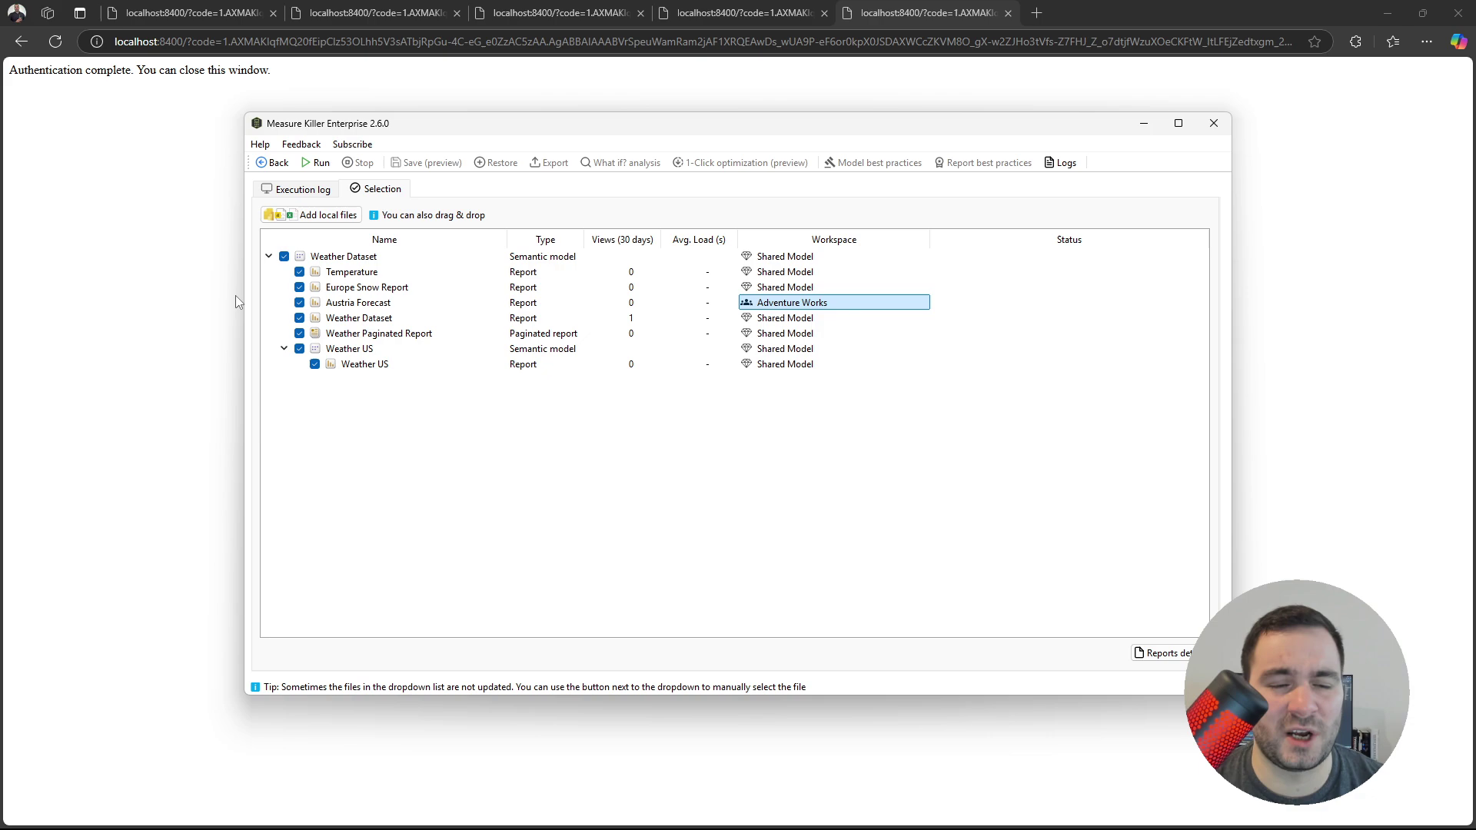
Step: Drag Abandoned Report.pbix and Temperature Analysis in K.xlsx from the Reports folder in, attaching them to Weather Dataset
{"action": "key", "text": "alt+Tab"}
{"action": "key", "text": "alt+Tab"}
{"action": "key", "text": "alt+Tab"}
{"action": "key", "text": "alt+Tab"}
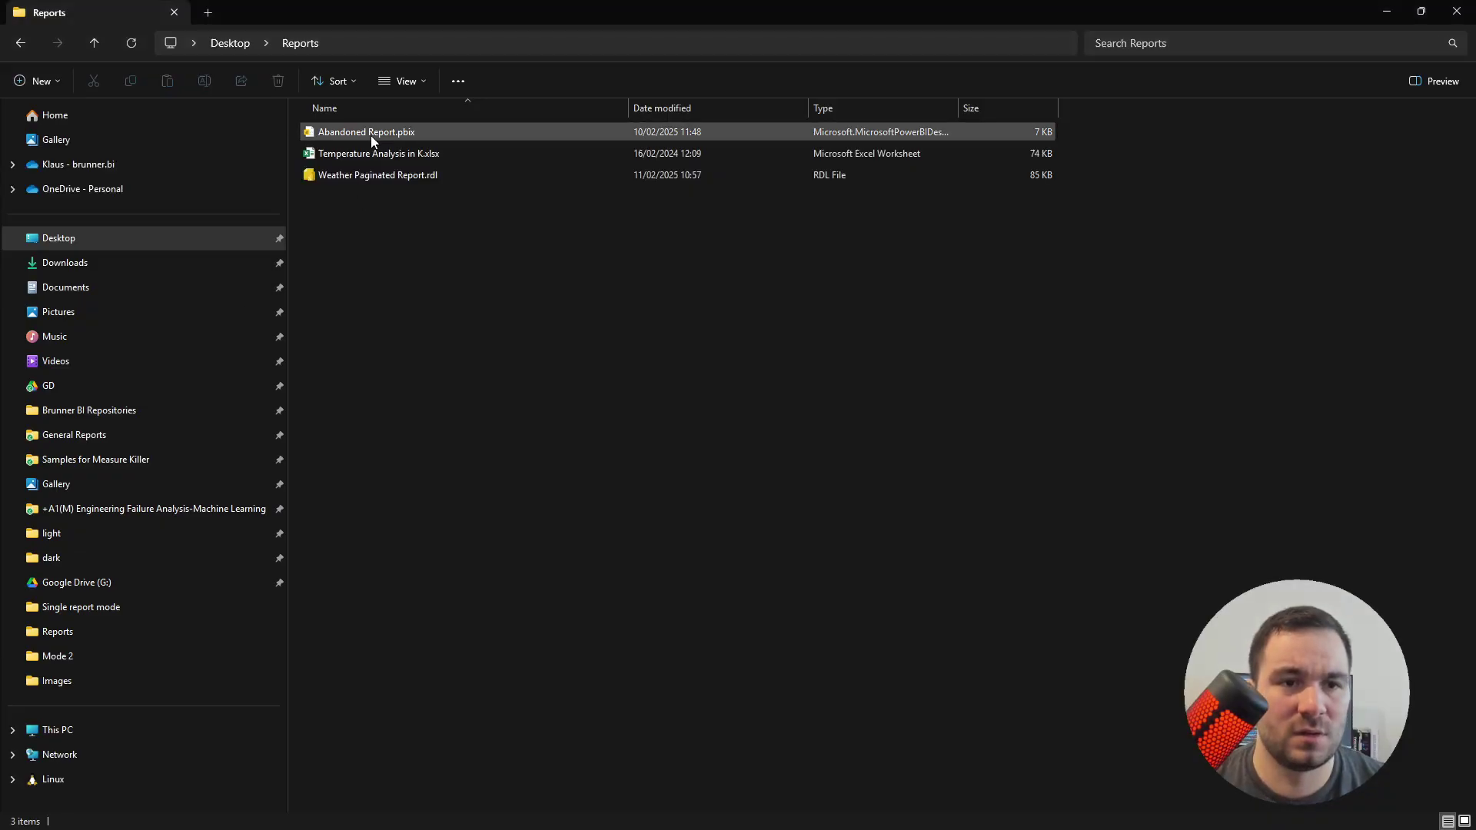
{"action": "left_click", "coordinate": [371, 135]}
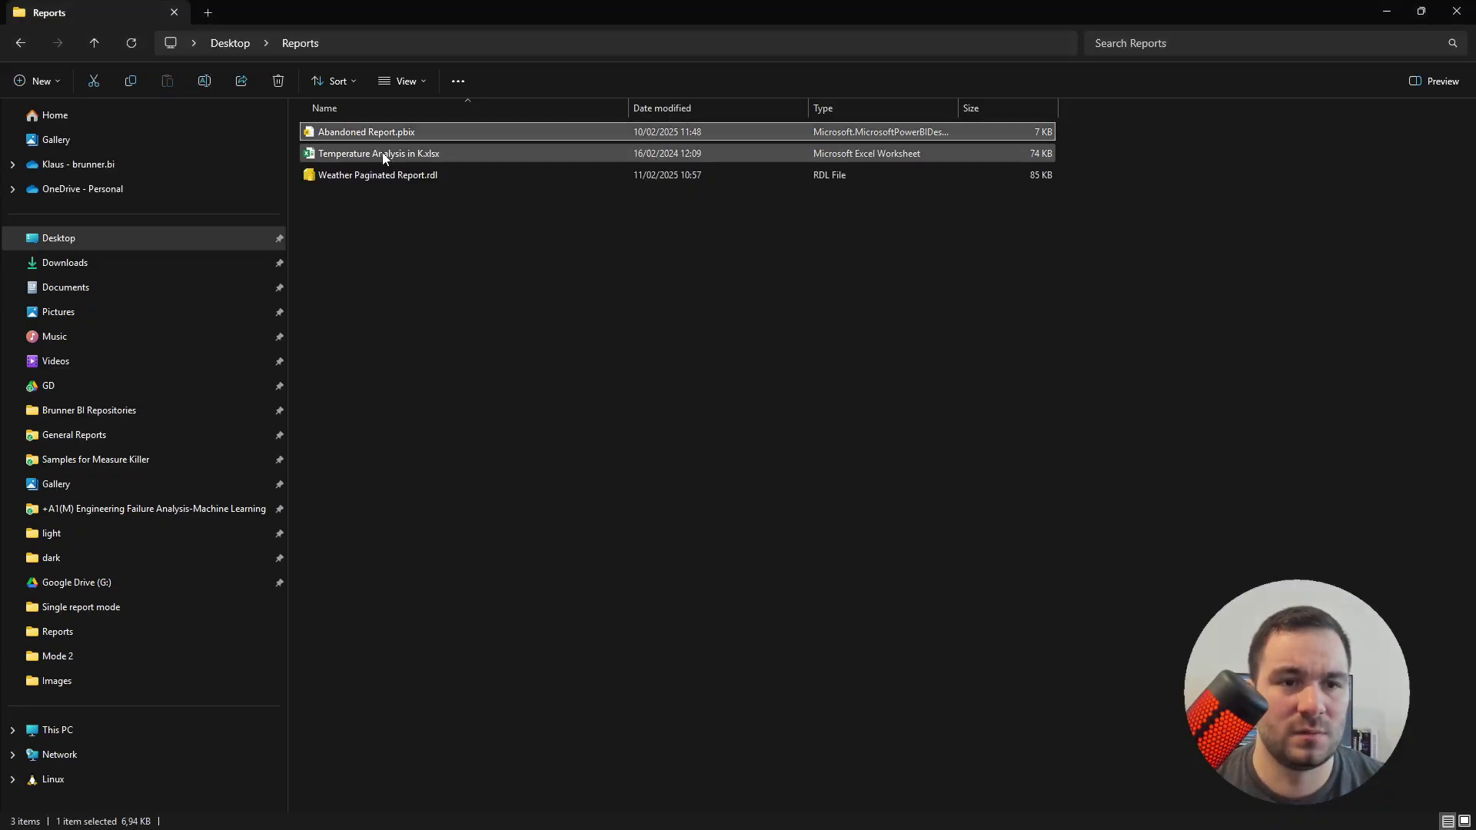
{"action": "left_click", "coordinate": [382, 156], "text": "ctrl"}
{"action": "left_click_drag", "start_coordinate": [361, 134], "coordinate": [439, 466]}
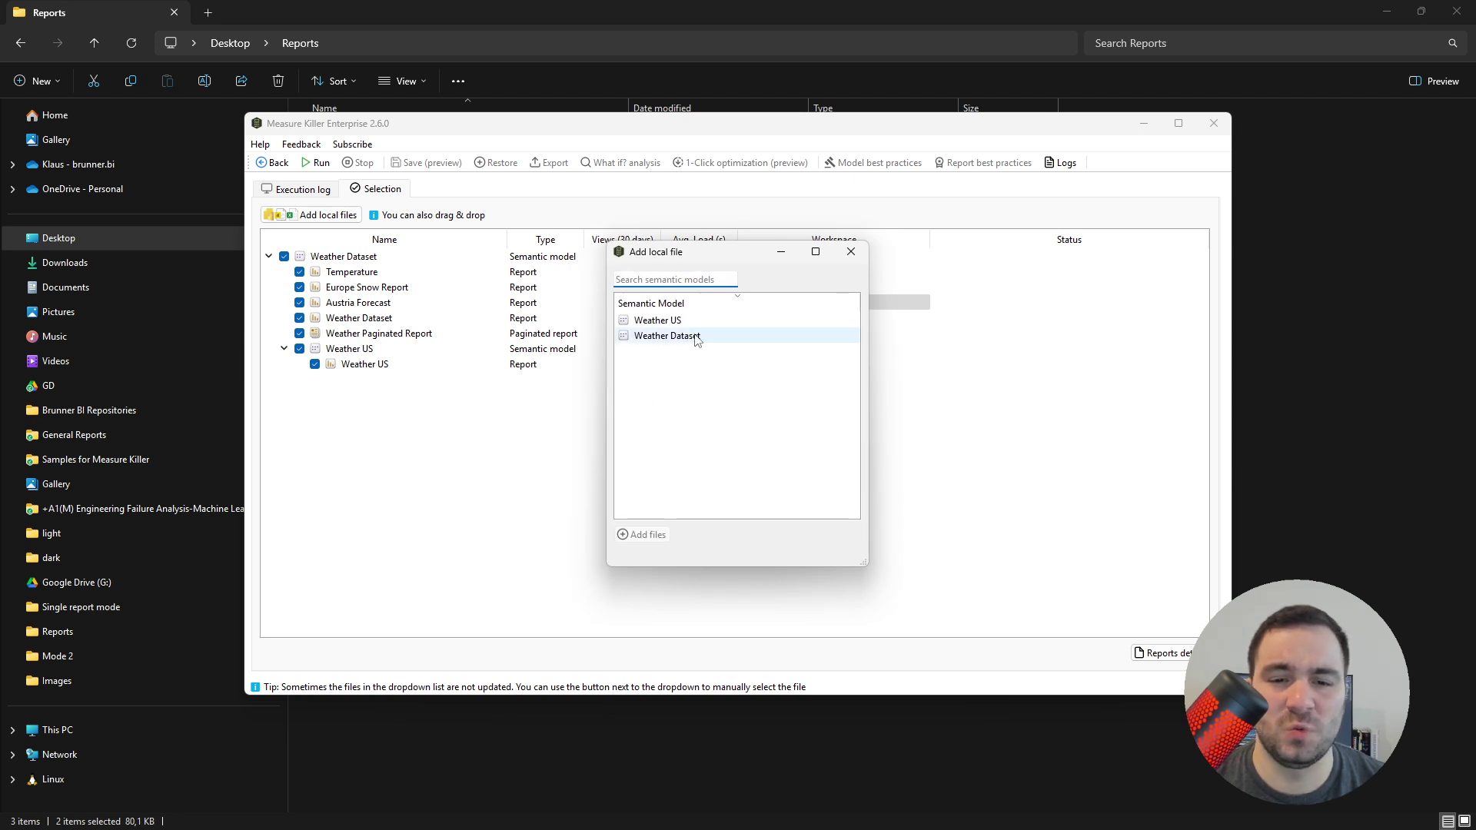
{"action": "left_click", "coordinate": [651, 339]}
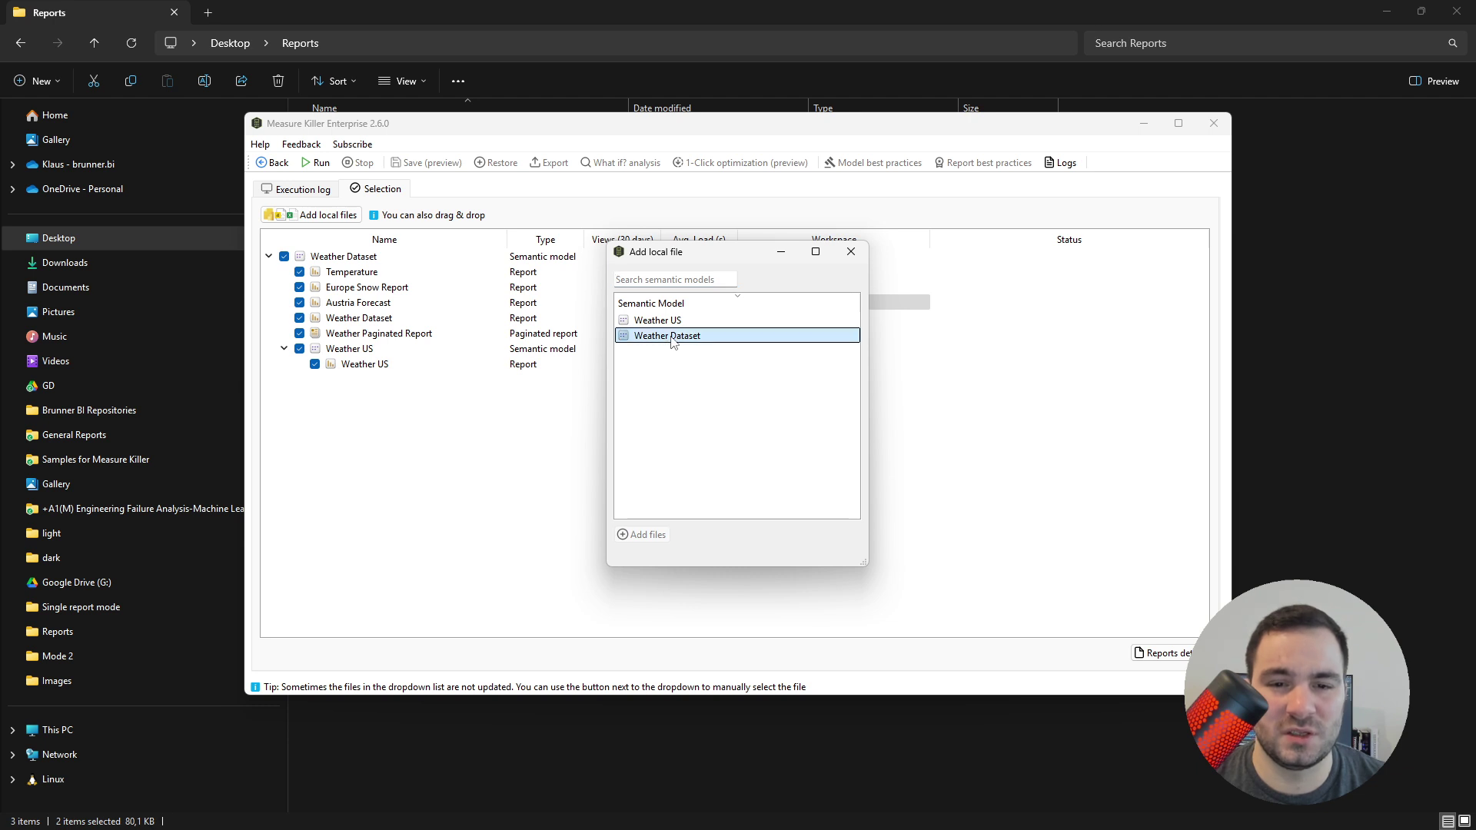
{"action": "left_click", "coordinate": [648, 535]}
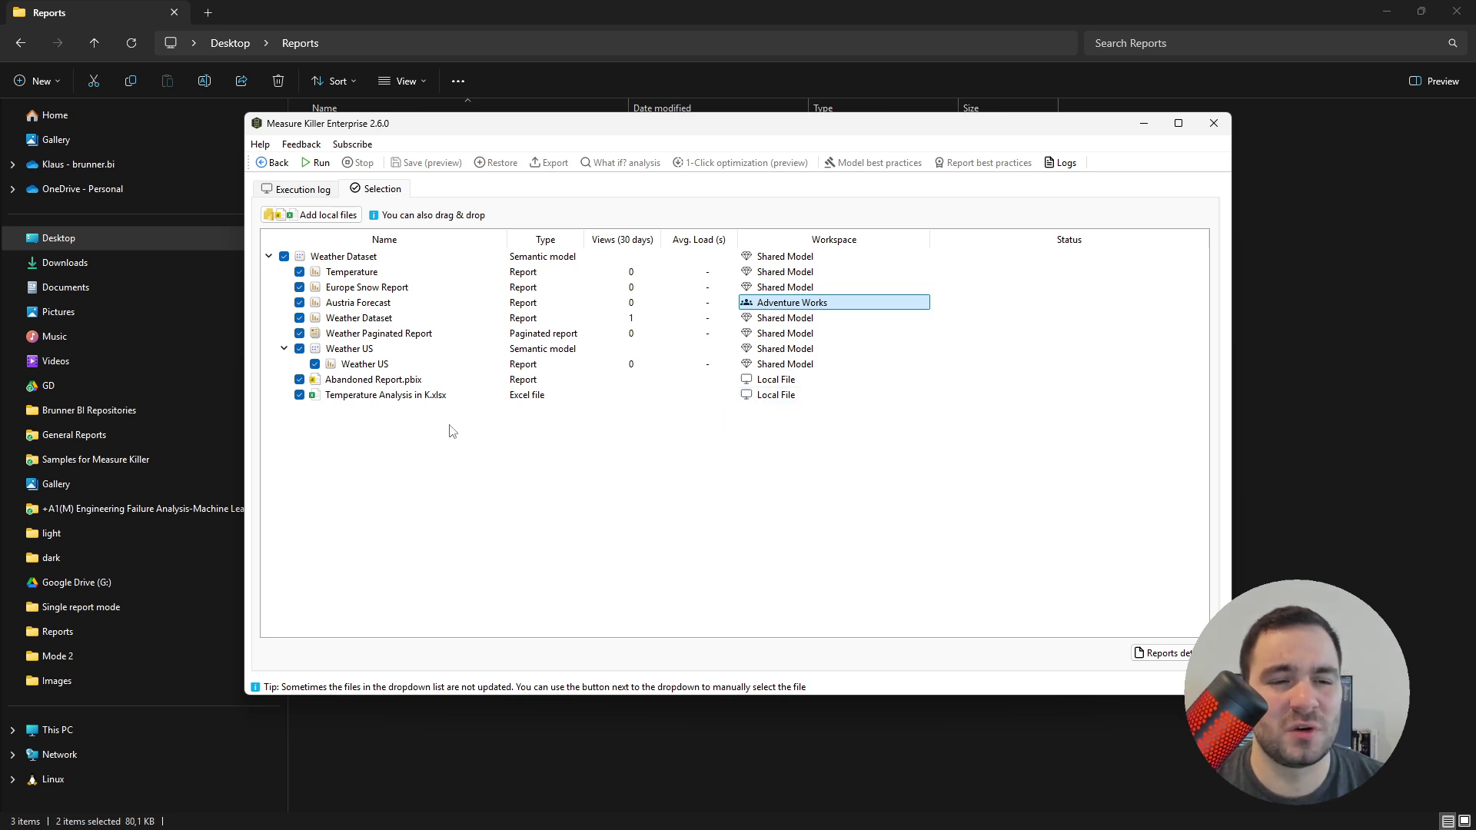
Step: Run the analysis until the execution log reaches 100% Done
{"action": "left_click", "coordinate": [312, 164]}
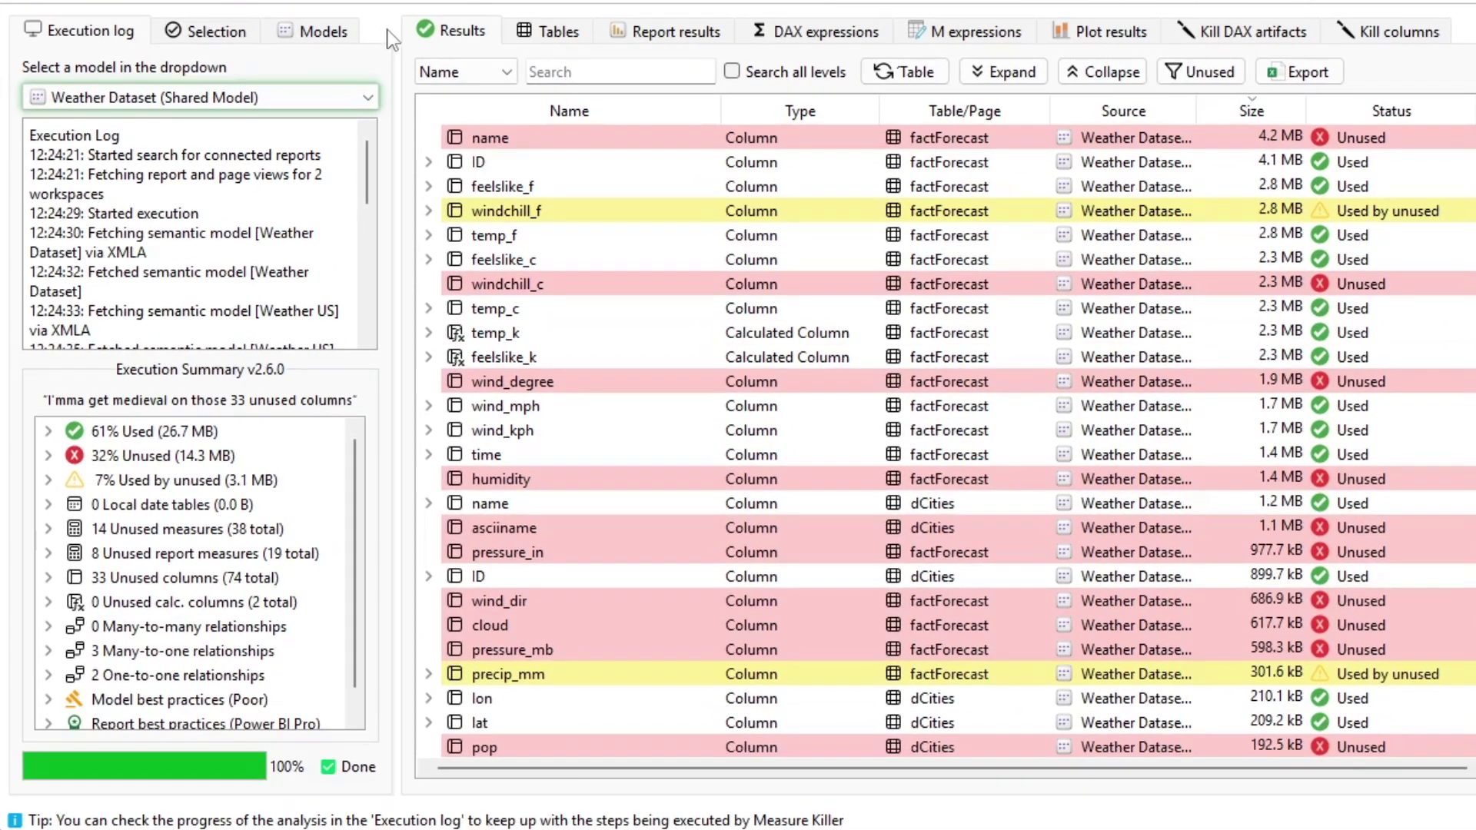
Step: Keep Weather Dataset selected in the Results tab's analysed-models list
{"action": "left_click", "coordinate": [314, 97]}
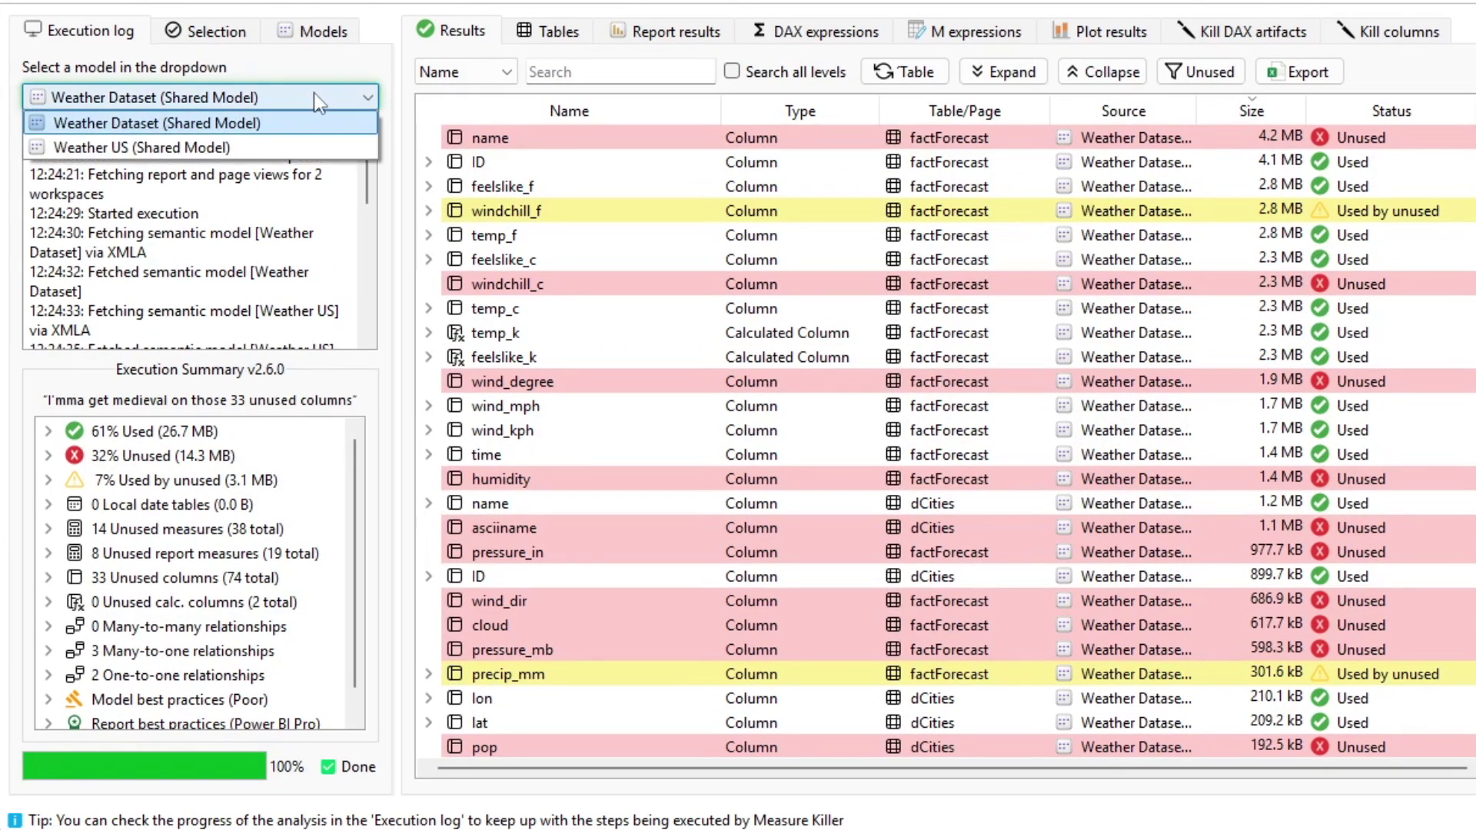
{"action": "left_click", "coordinate": [286, 123]}
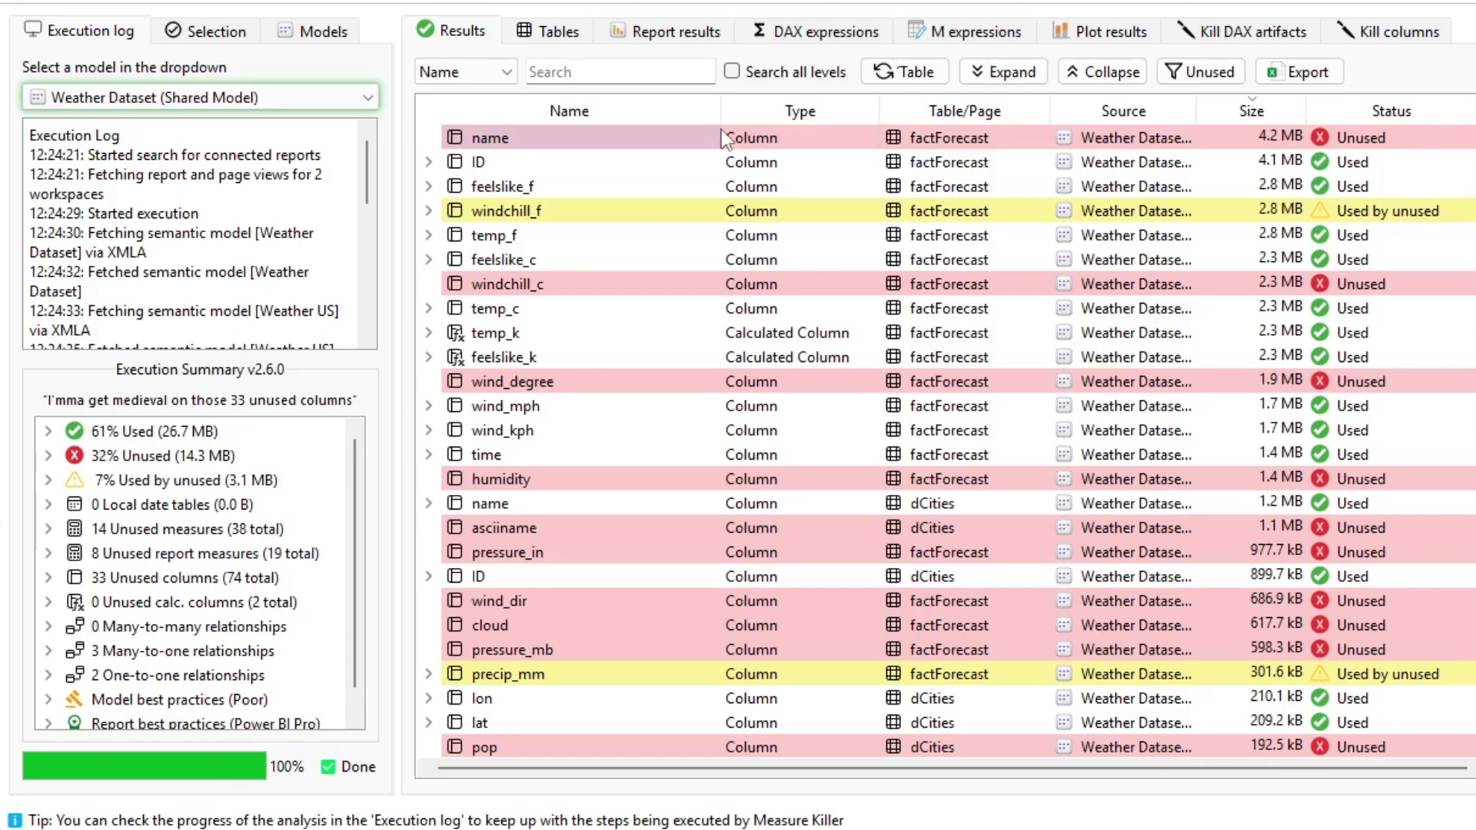
Step: Expand feelslike_f to show its dependent measures and visual, then collapse it
{"action": "left_click", "coordinate": [428, 186]}
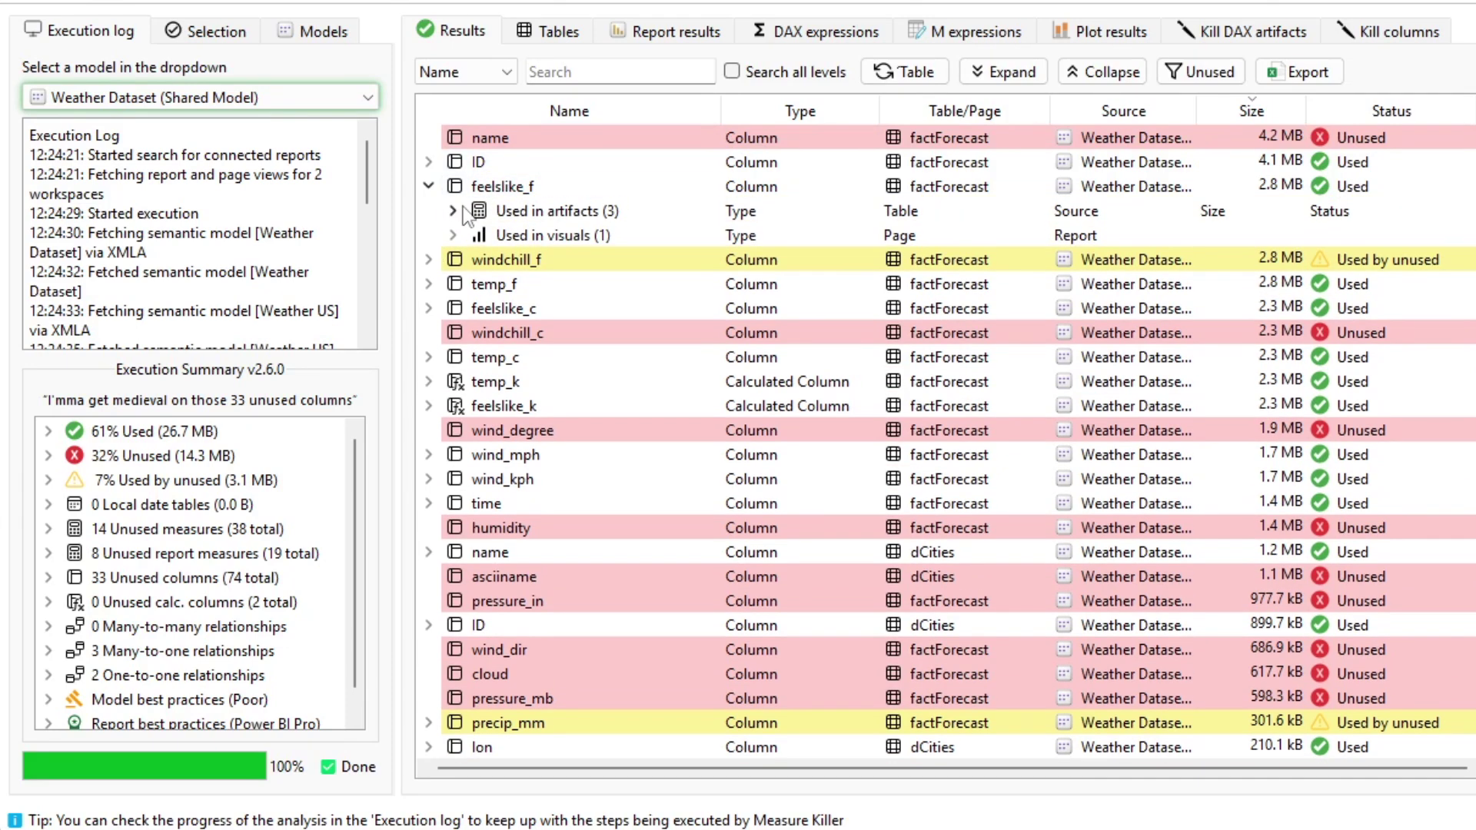
{"action": "left_click", "coordinate": [453, 211]}
{"action": "left_click", "coordinate": [453, 308]}
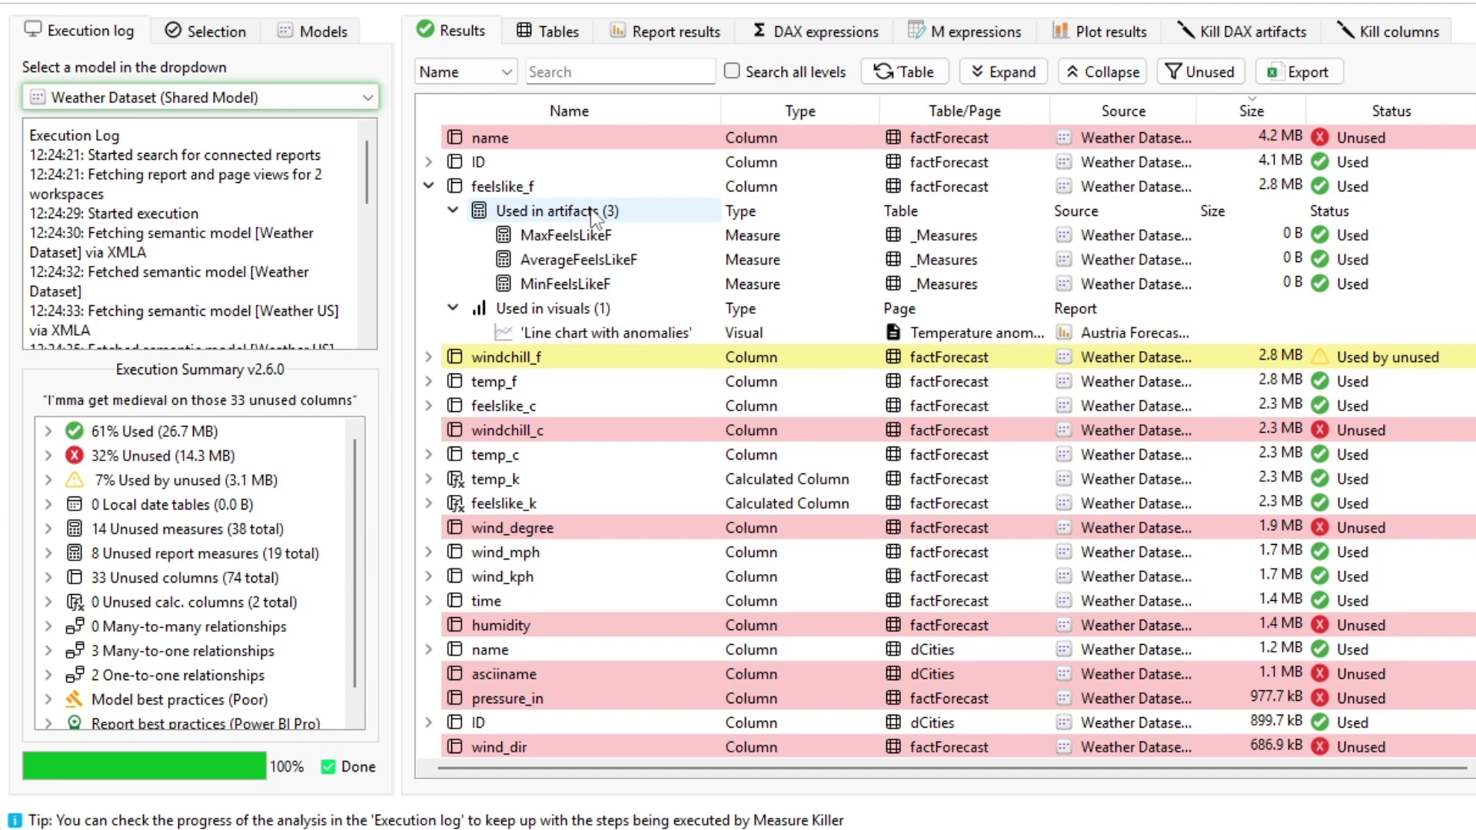
{"action": "left_click", "coordinate": [435, 187]}
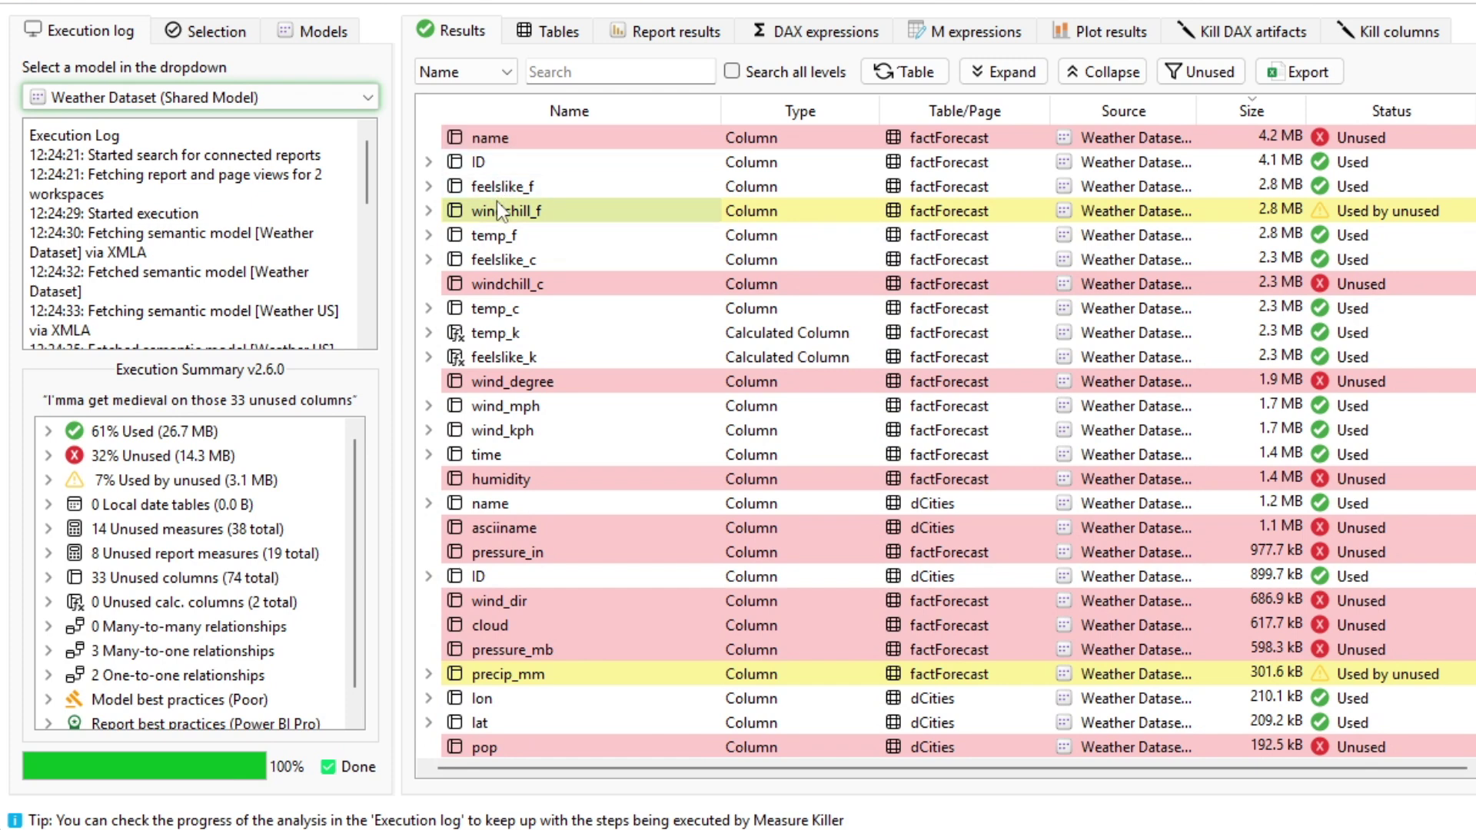
Step: Expand windchill_f to show its report-level measure, then collapse it
{"action": "left_click", "coordinate": [434, 215]}
{"action": "left_click", "coordinate": [453, 235]}
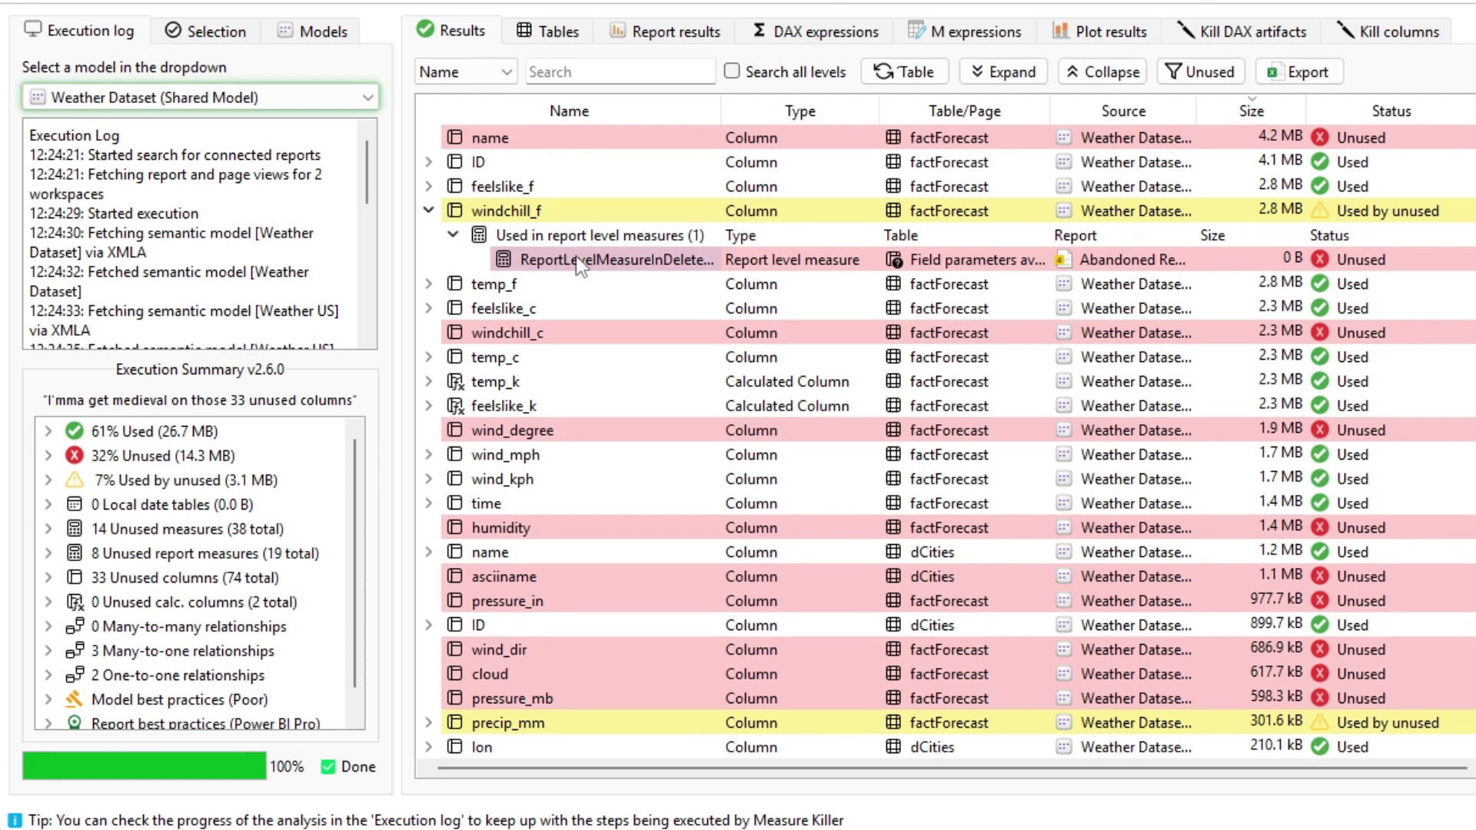
{"action": "left_click", "coordinate": [429, 211]}
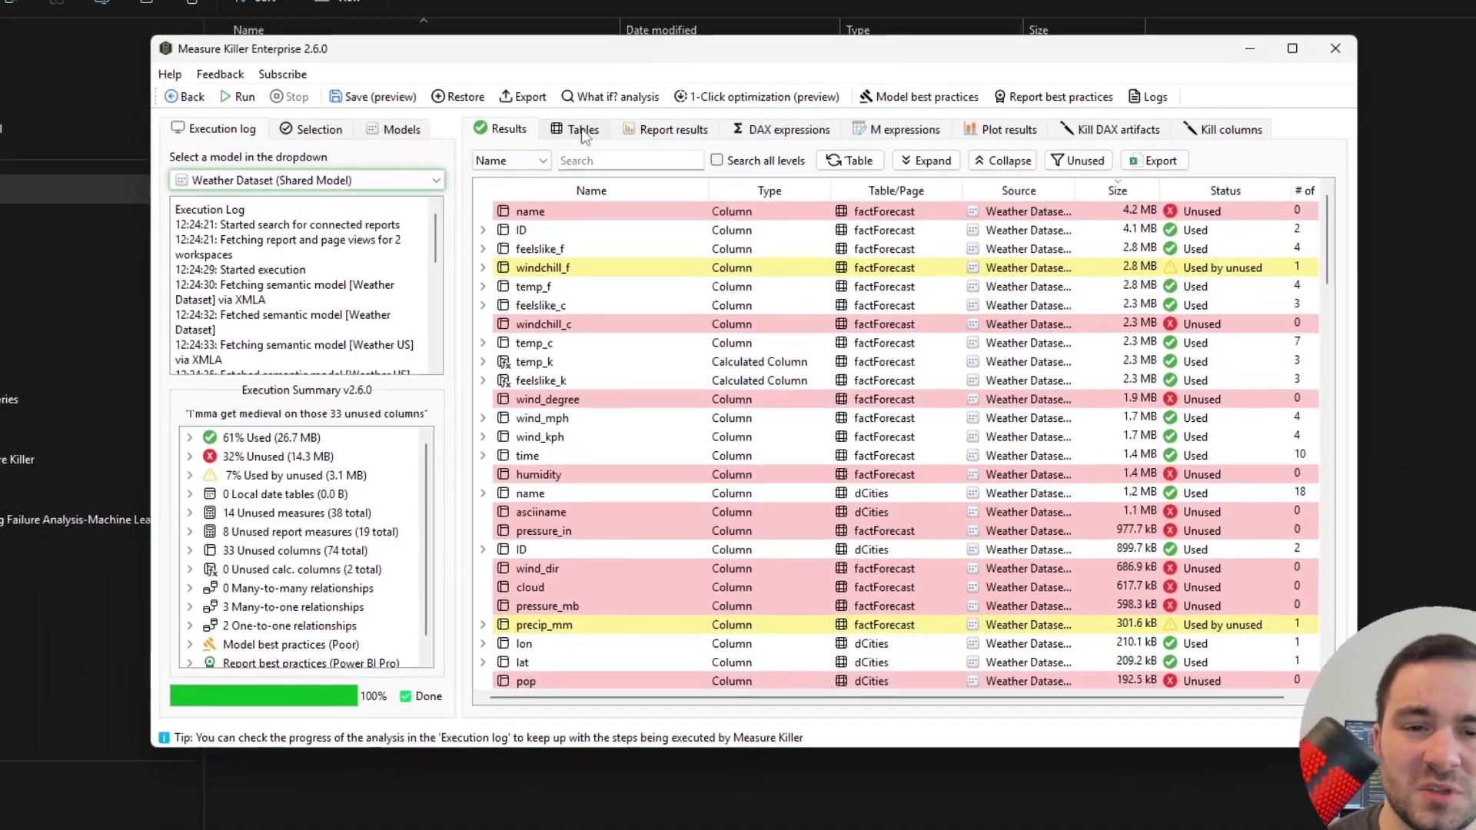
Step: Show per-table usage and expand Field parameters averages, dCities and dCalendar with its calculation items
{"action": "left_click", "coordinate": [584, 132]}
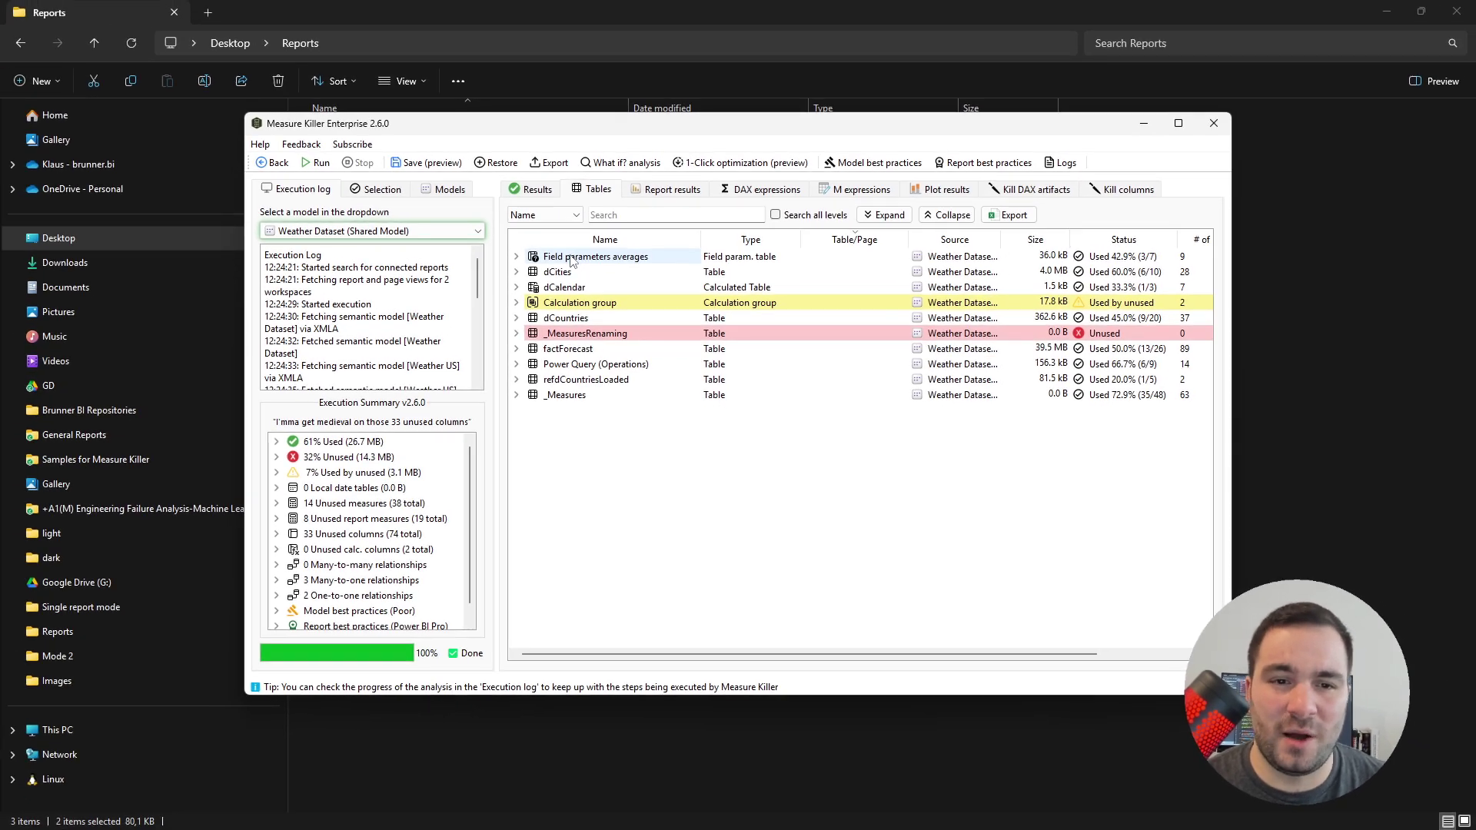
{"action": "double_click", "coordinate": [549, 259]}
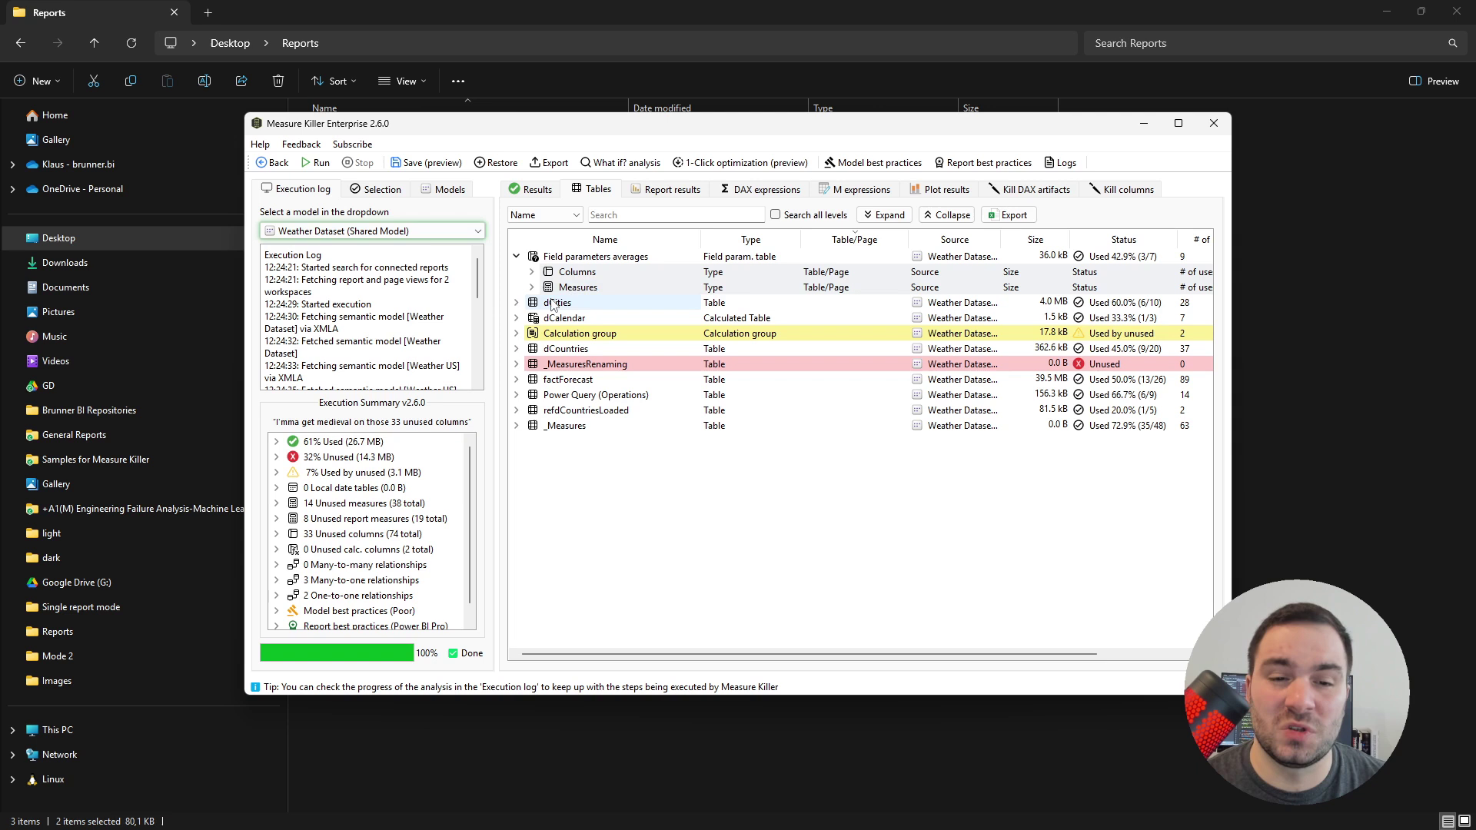
{"action": "left_click", "coordinate": [516, 302]}
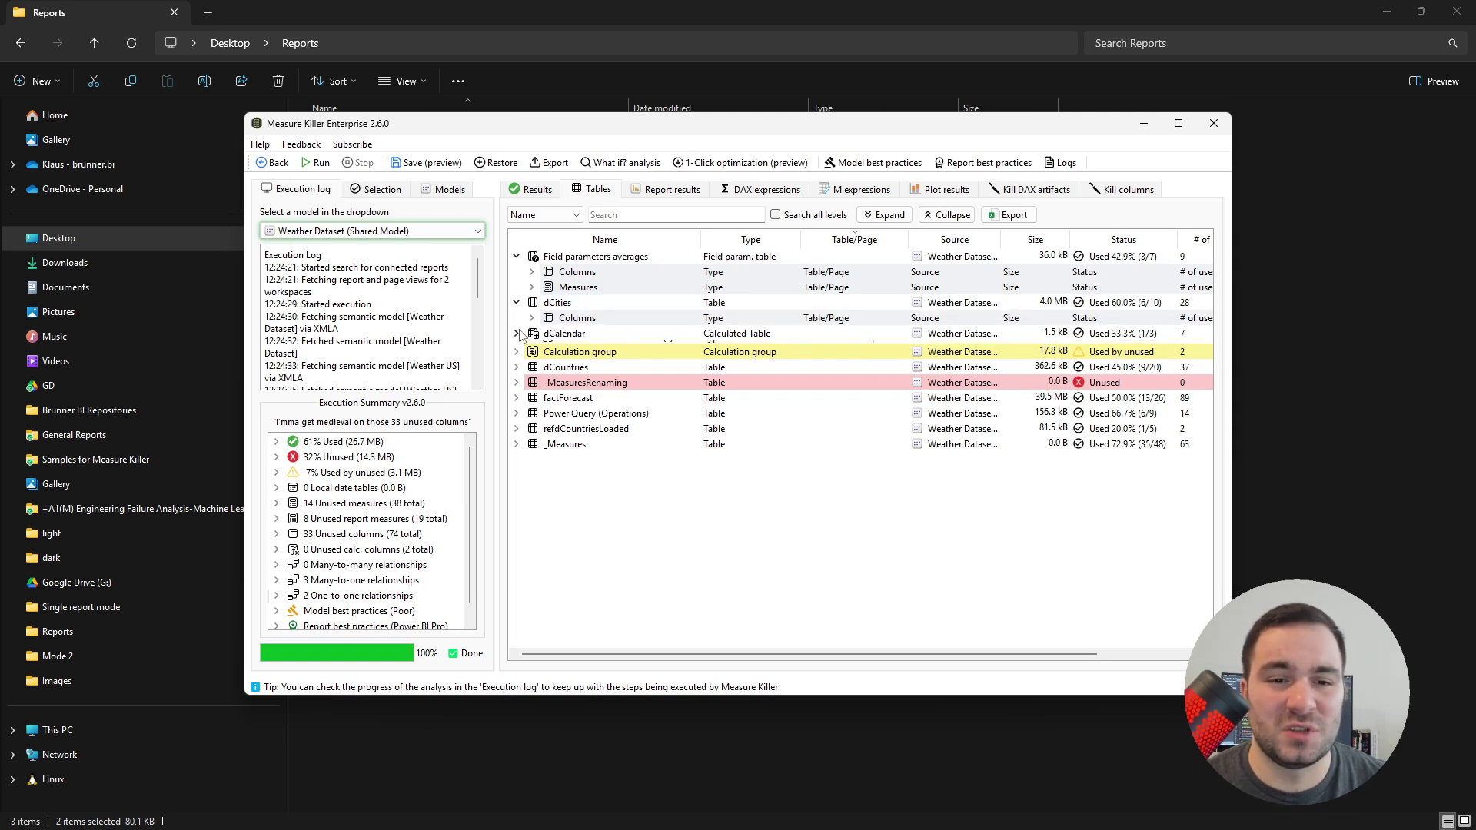
{"action": "left_click", "coordinate": [516, 333]}
{"action": "left_click", "coordinate": [531, 379]}
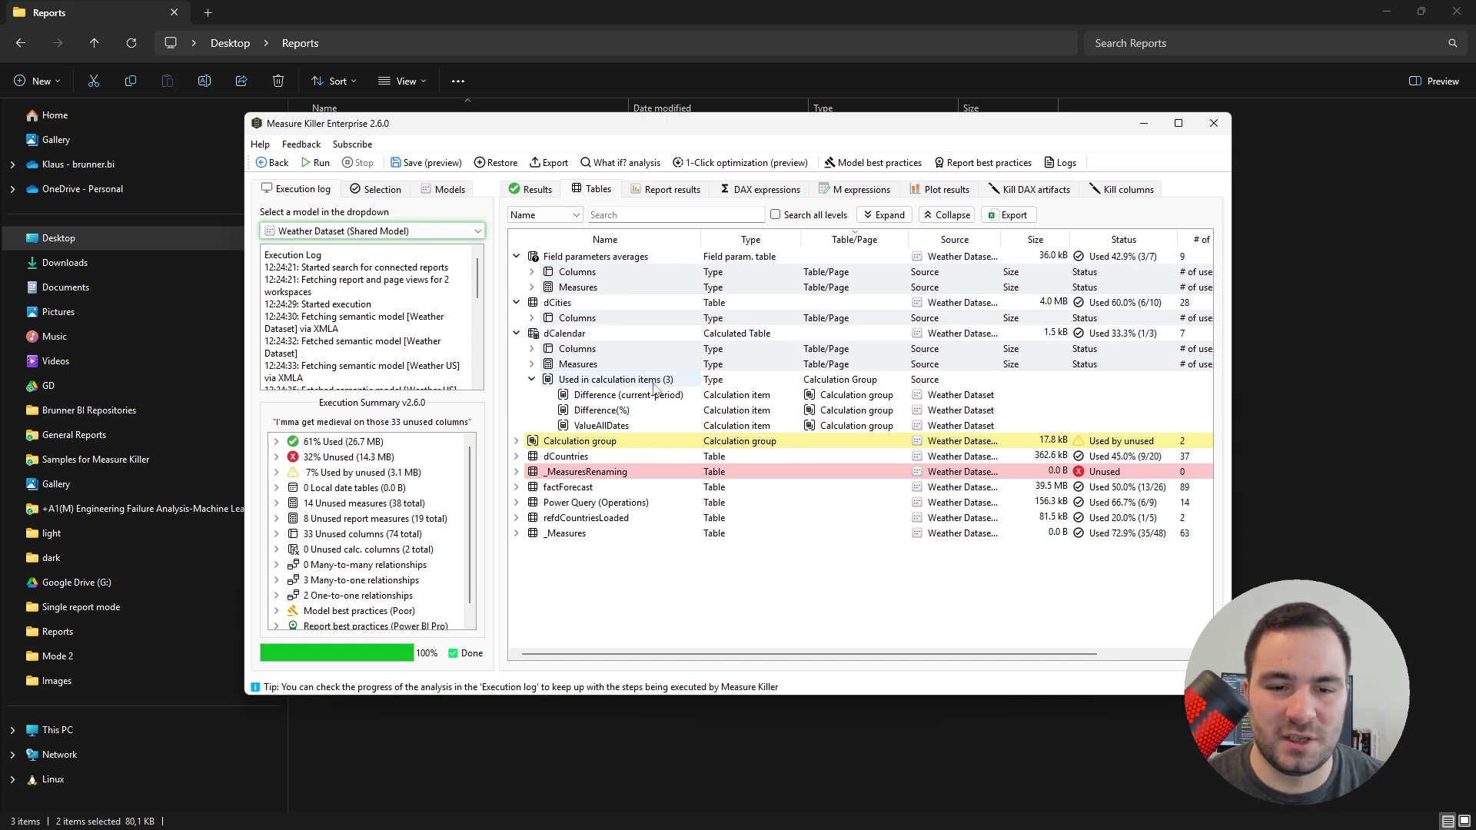
Step: Collapse the dCalendar, dCities and Field parameters averages details again
{"action": "left_click", "coordinate": [516, 333]}
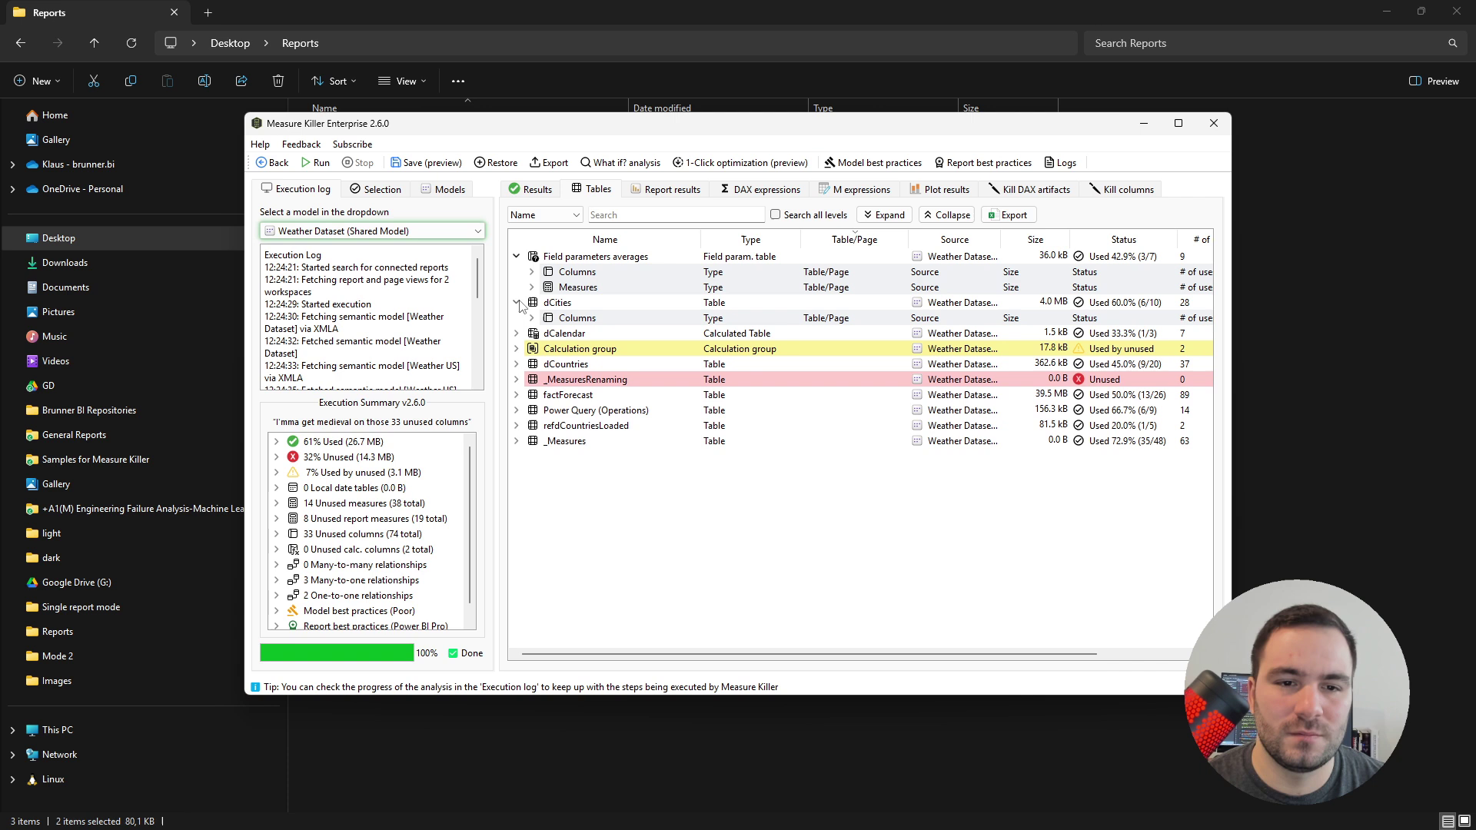
{"action": "left_click", "coordinate": [516, 302]}
{"action": "left_click", "coordinate": [515, 257]}
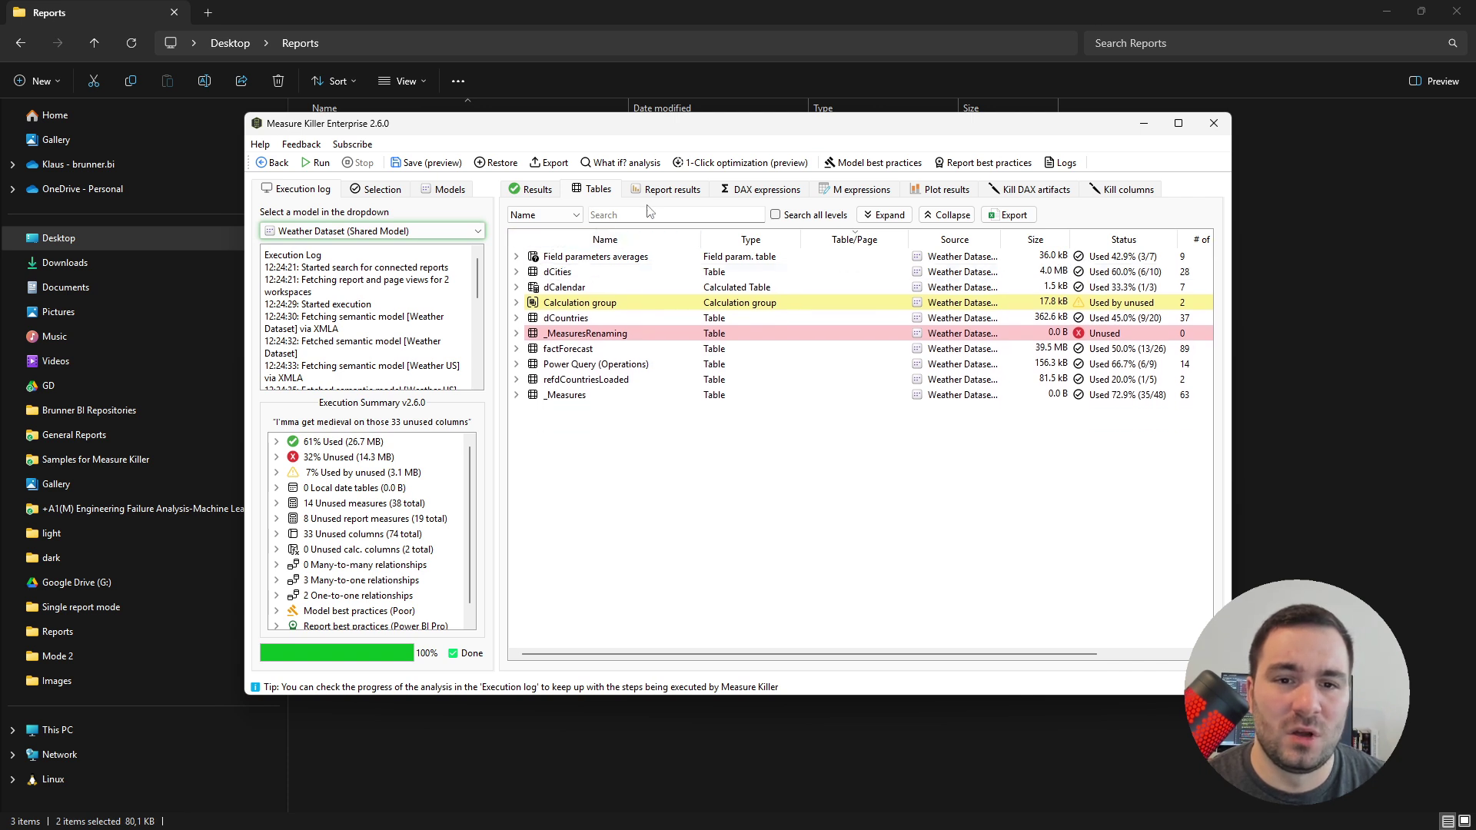
Step: Review the per-report usage results, then show the model's DAX expressions list
{"action": "left_click", "coordinate": [669, 194]}
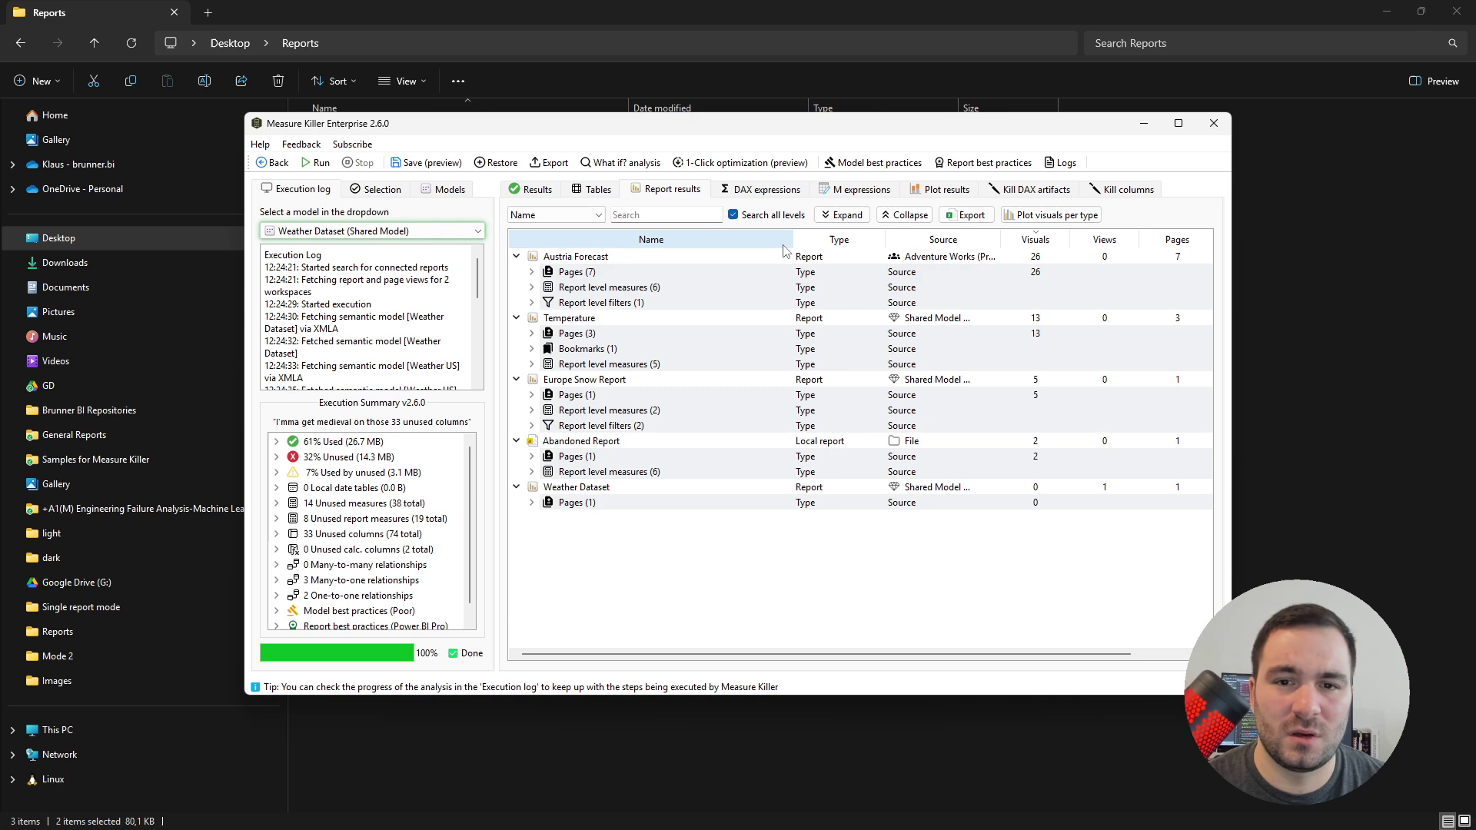
{"action": "left_click", "coordinate": [794, 194]}
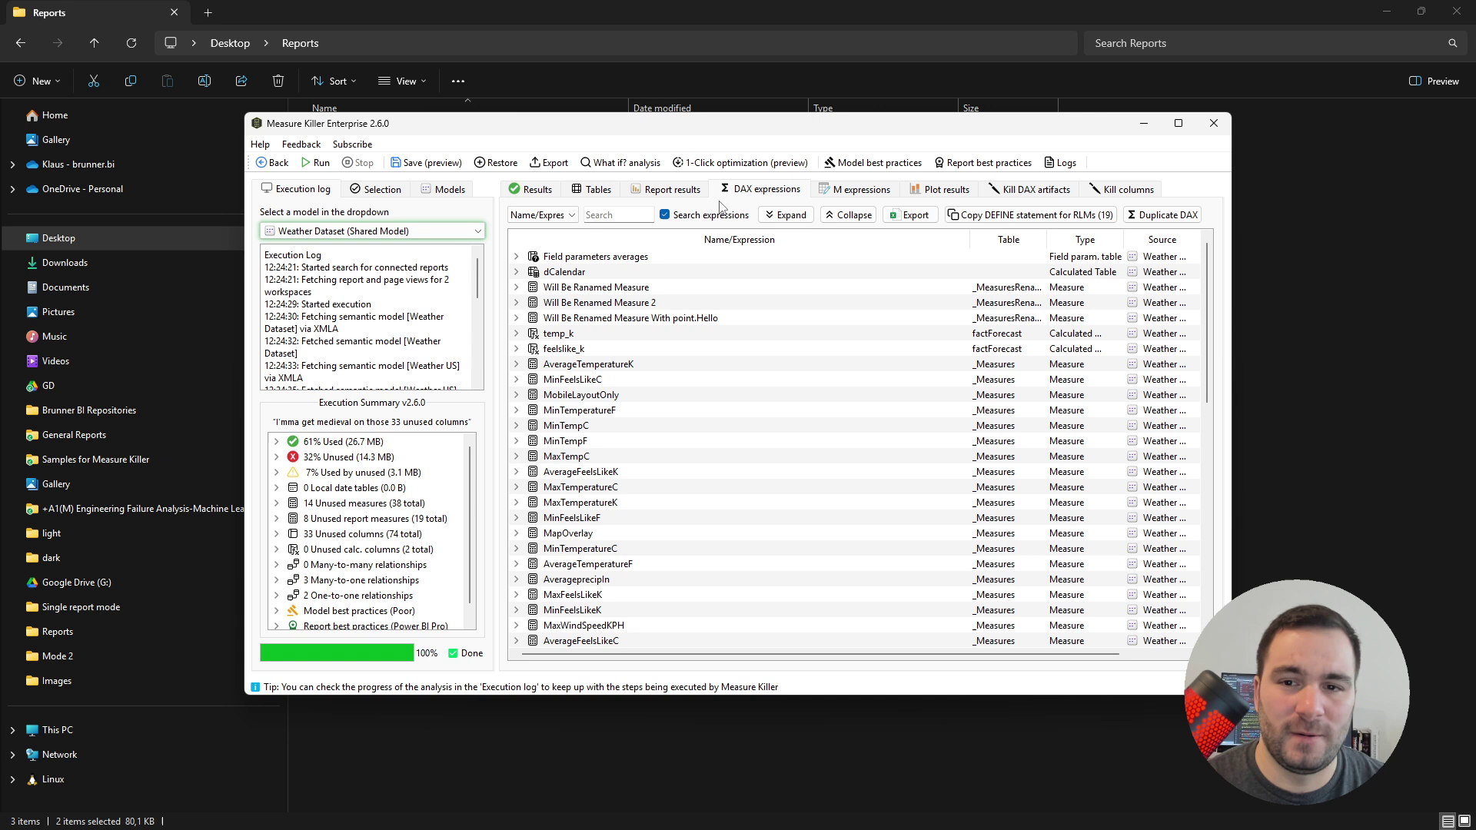
Step: Bring up the Weather Dataset model's M expressions list
{"action": "left_click", "coordinate": [834, 194]}
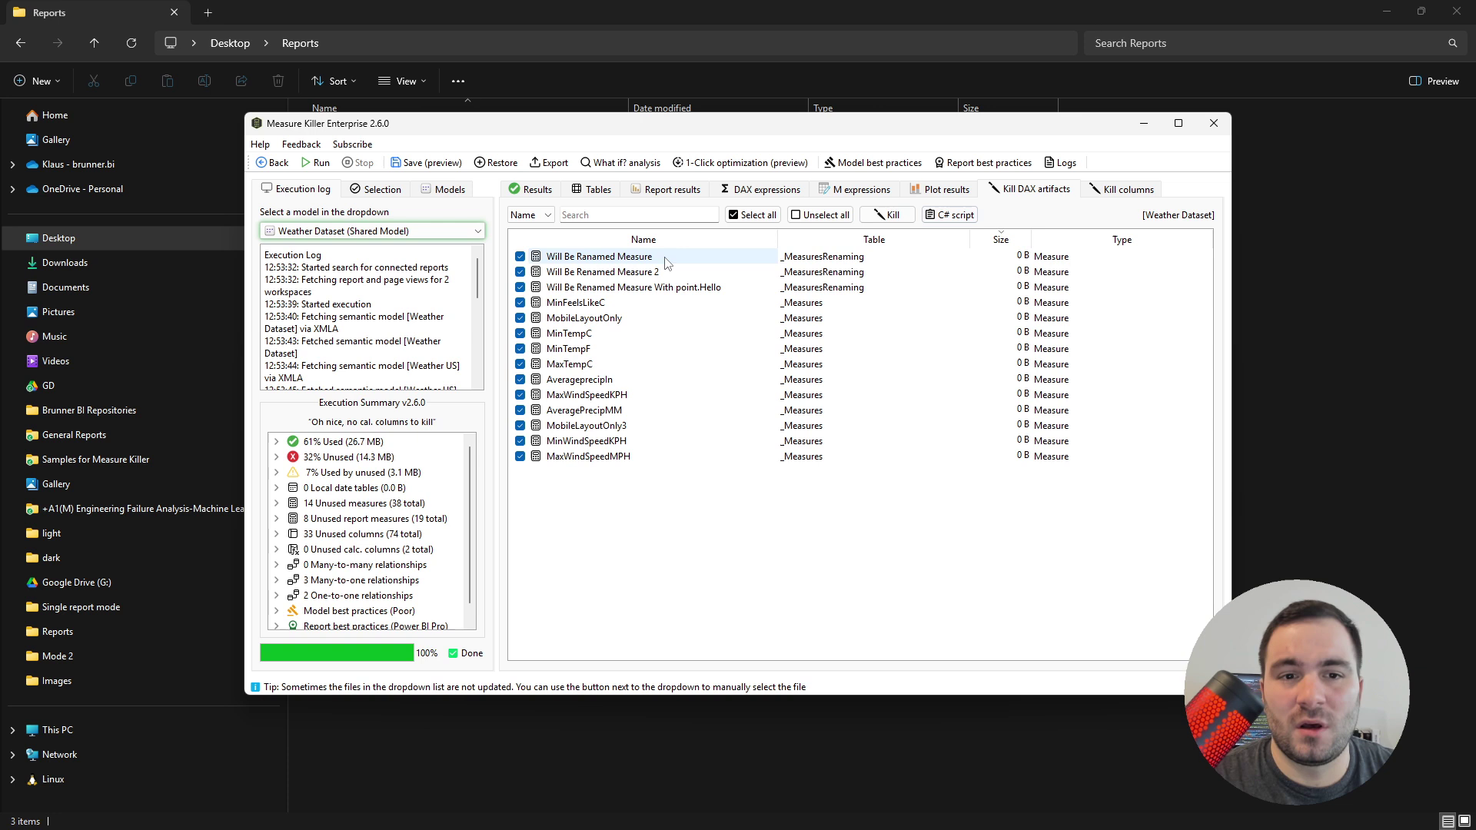
Step: Re-tick Will Be Renamed Measure, attempt Kill, and decline writing changes to the shared model
{"action": "left_click", "coordinate": [519, 257]}
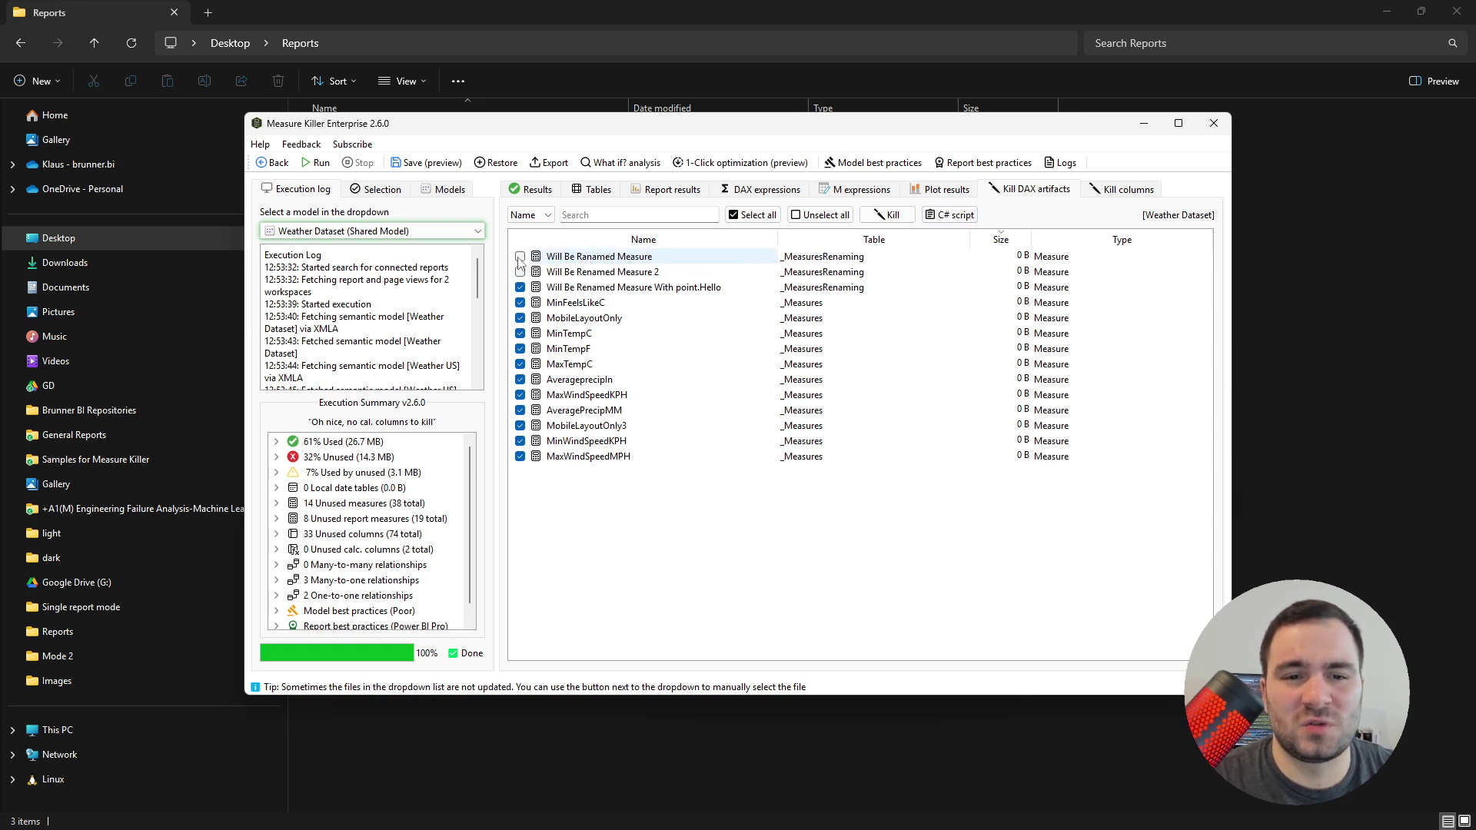
{"action": "left_click", "coordinate": [519, 257]}
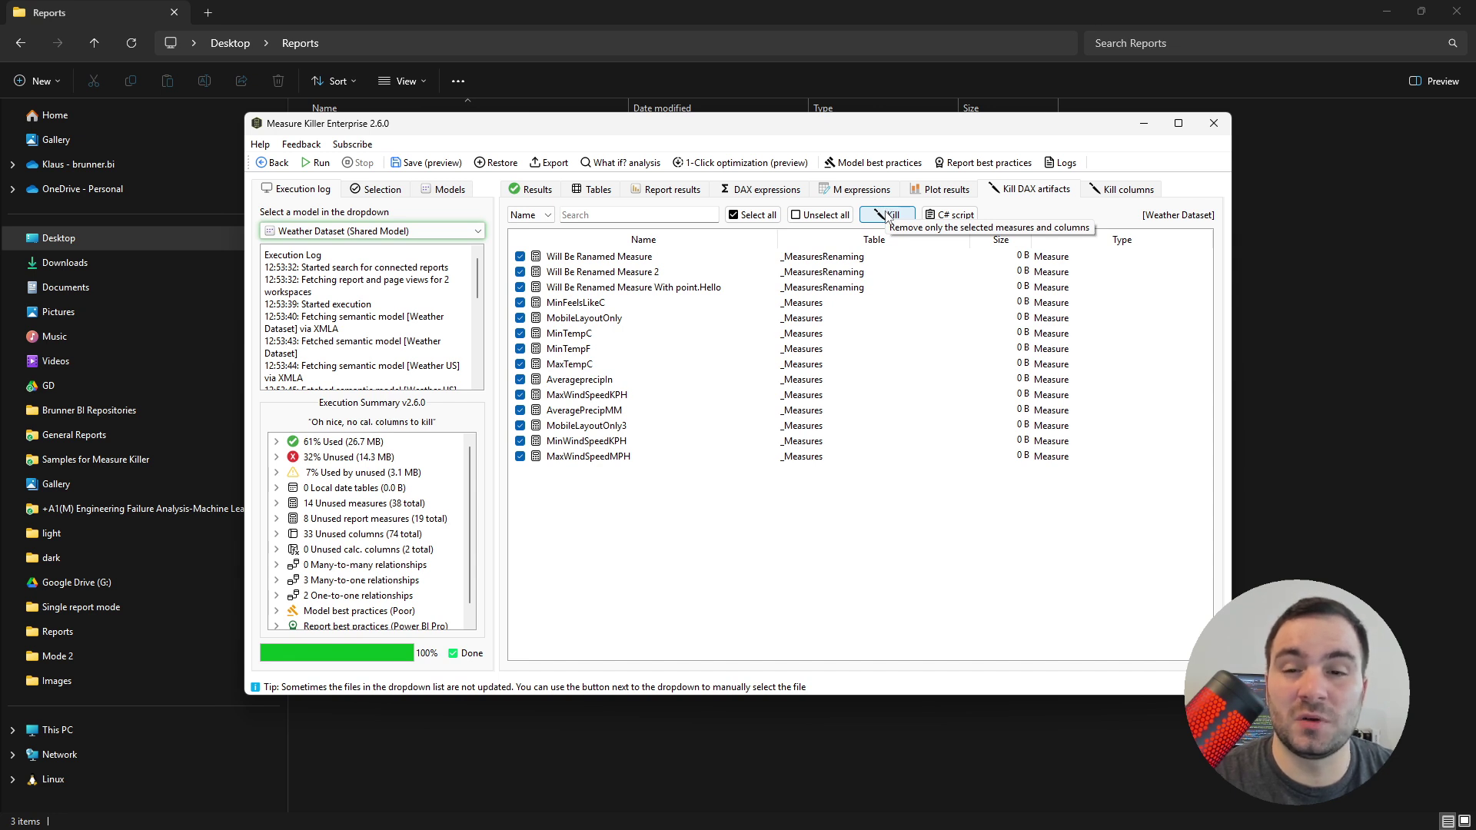
{"action": "left_click", "coordinate": [886, 215]}
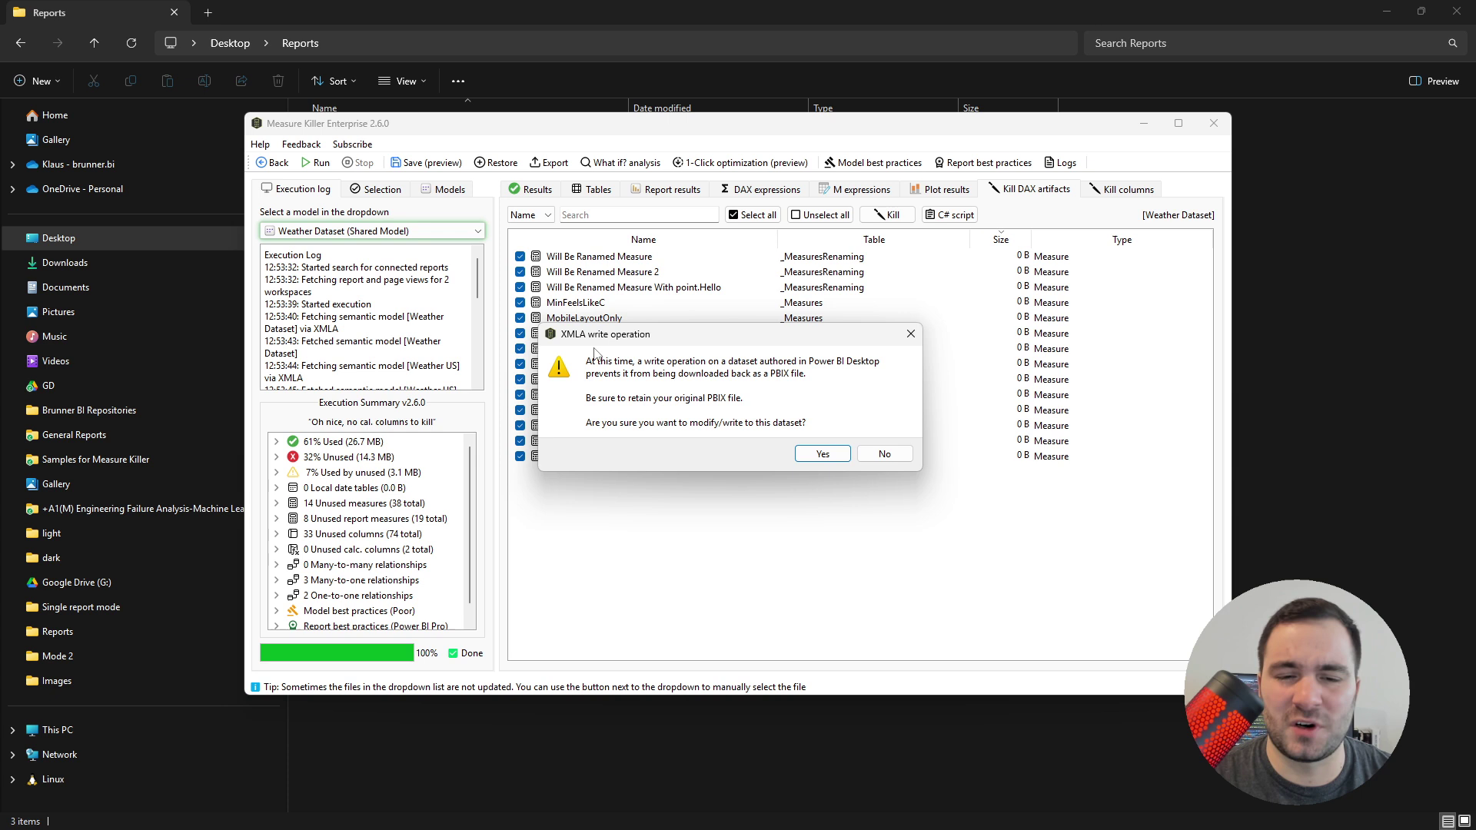
{"action": "left_click", "coordinate": [883, 456]}
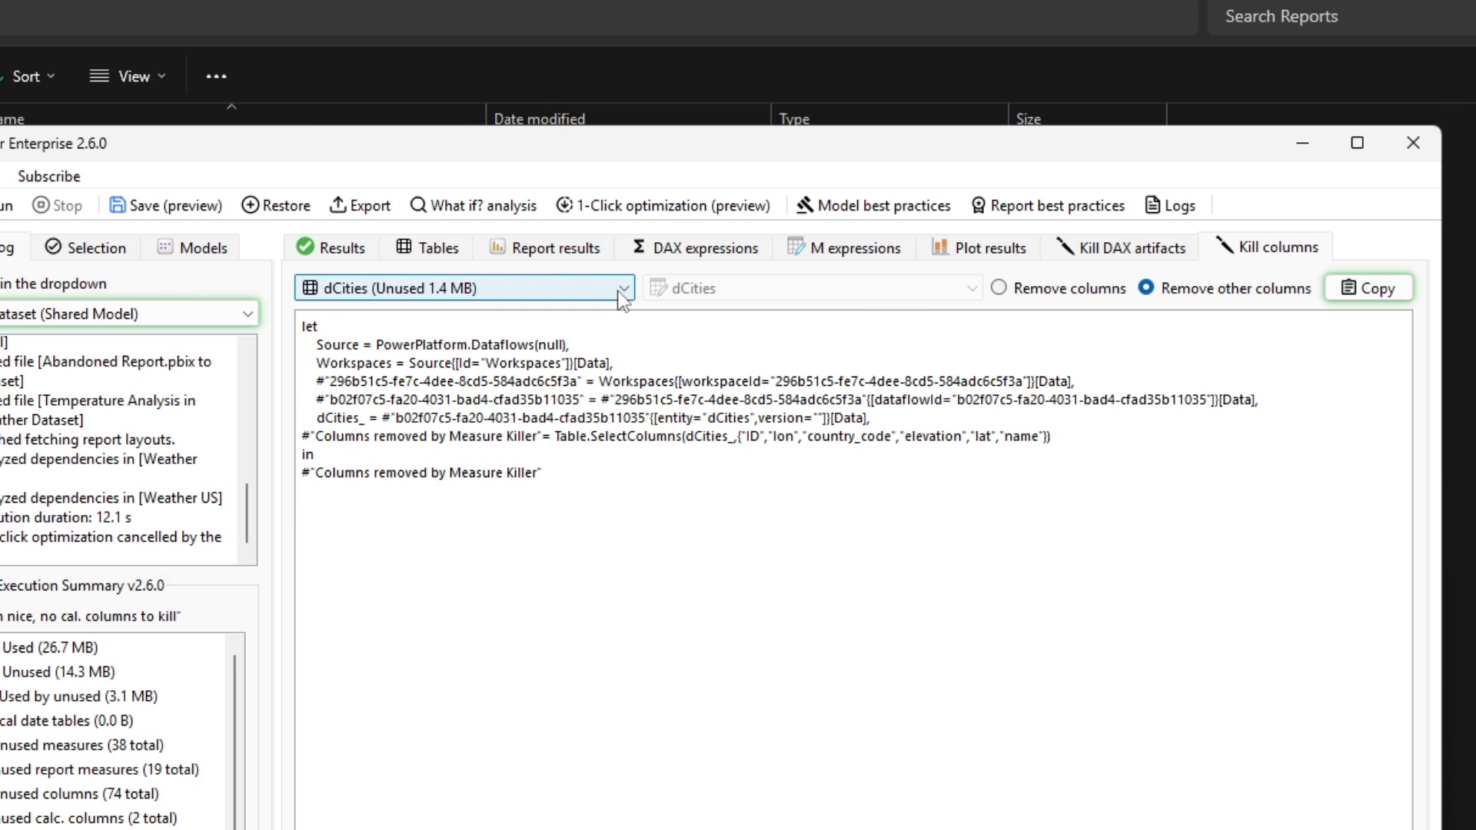
Step: Show factForecast's column-removal M code, select its Columns removed line, and copy the code
{"action": "left_click", "coordinate": [639, 274]}
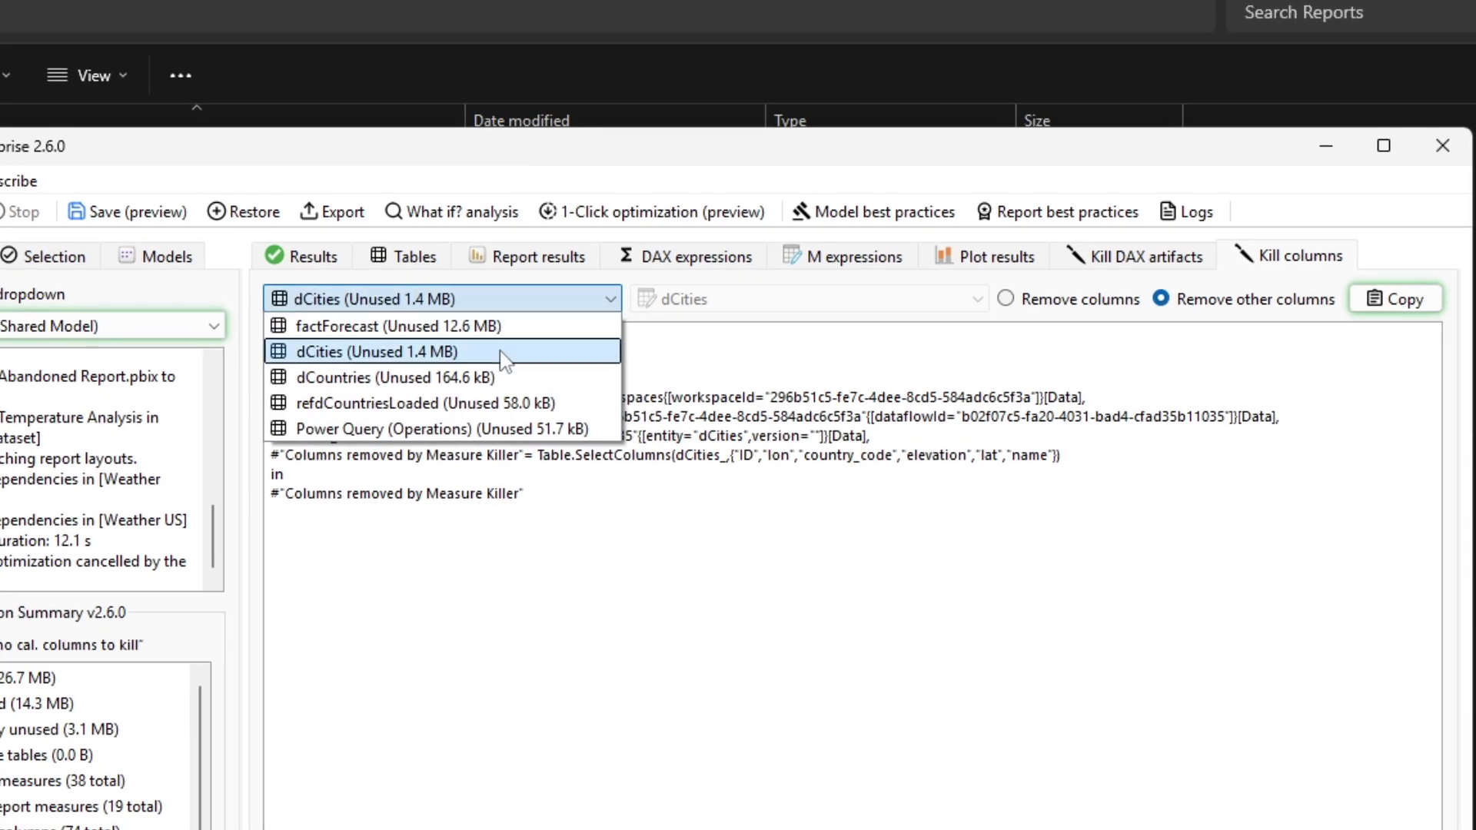
{"action": "left_click", "coordinate": [498, 332]}
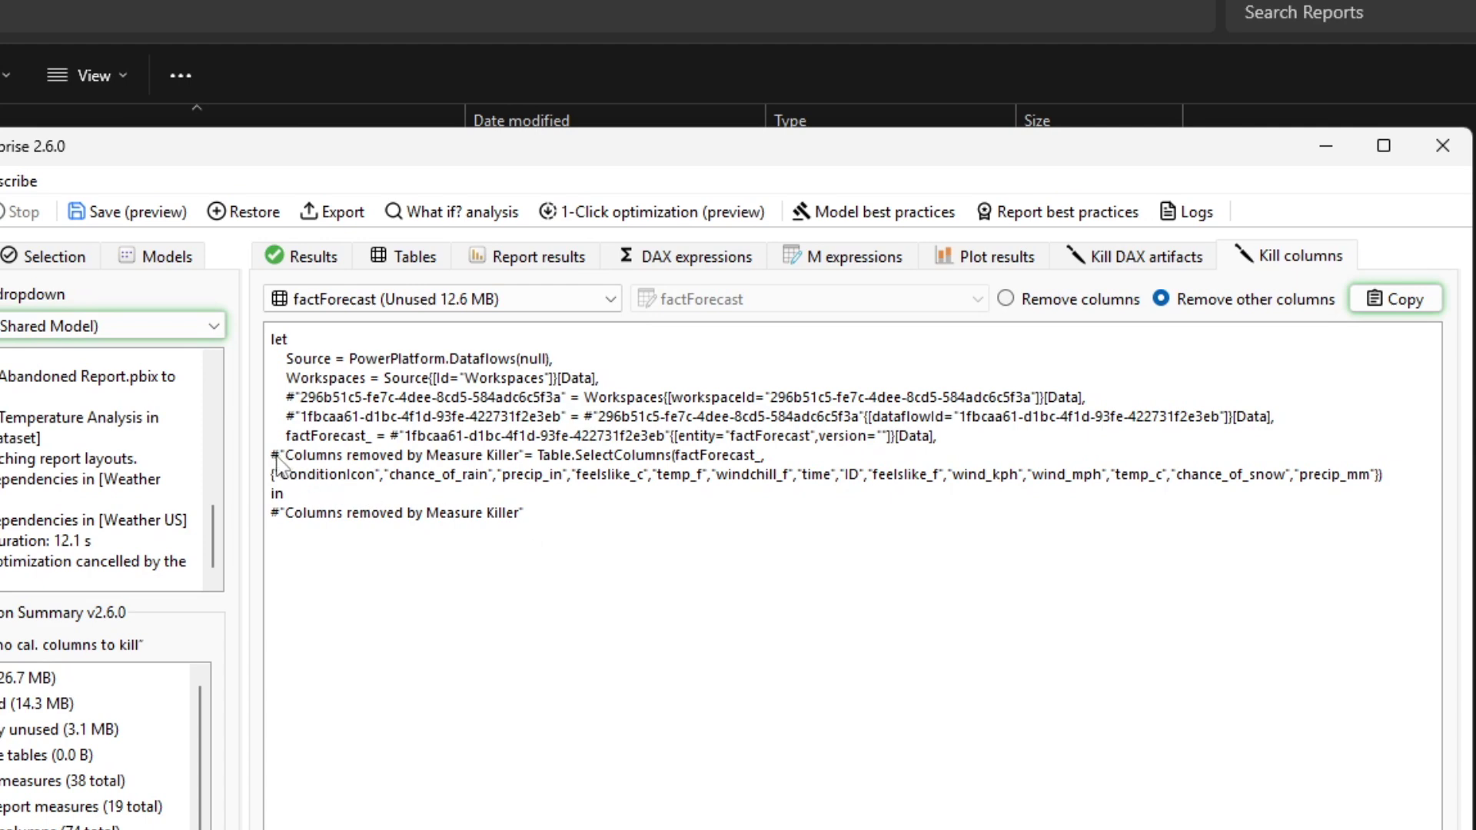
{"action": "left_click_drag", "start_coordinate": [274, 457], "coordinate": [1411, 481]}
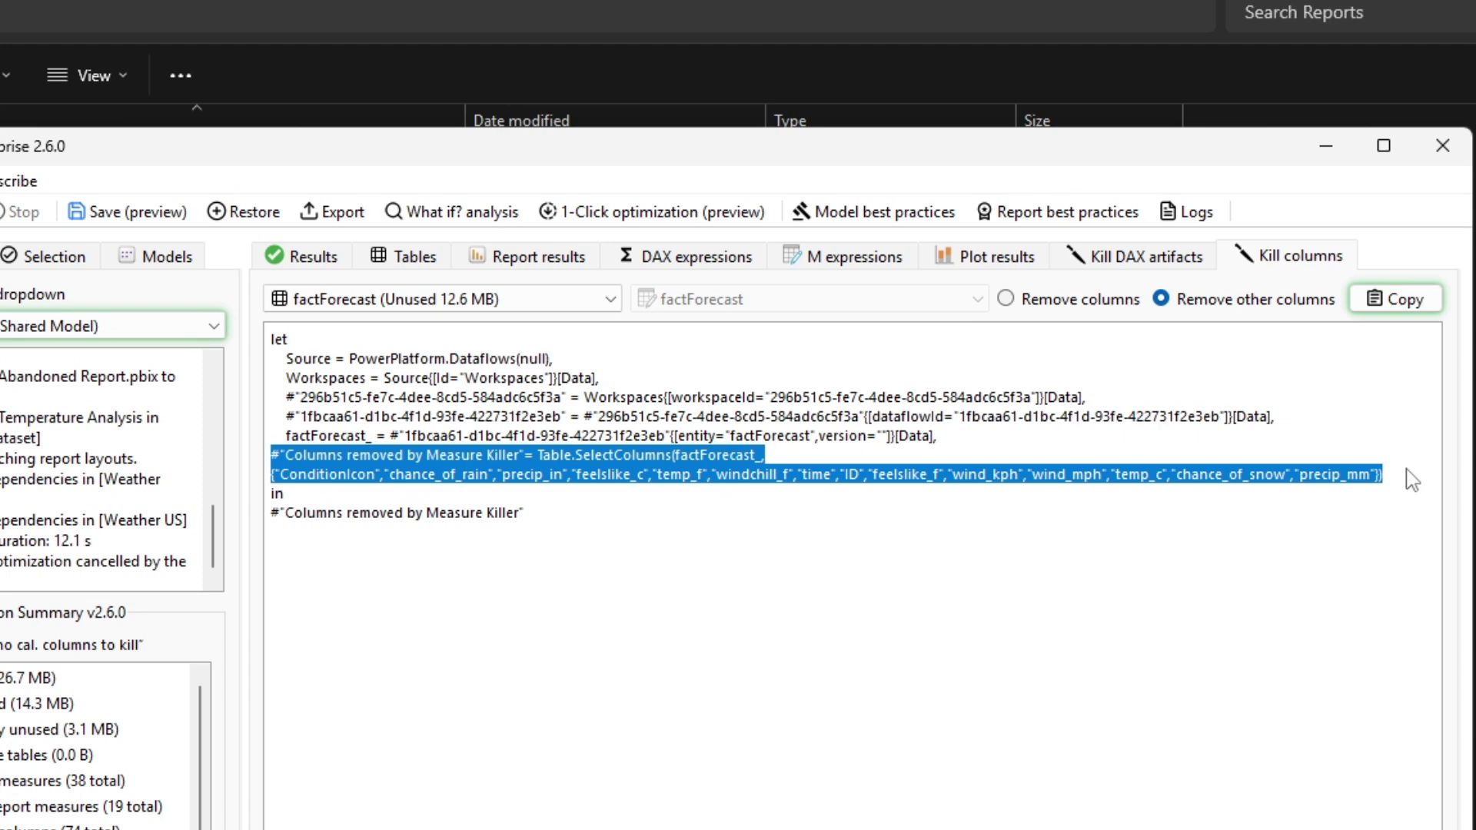
{"action": "left_click", "coordinate": [1413, 481]}
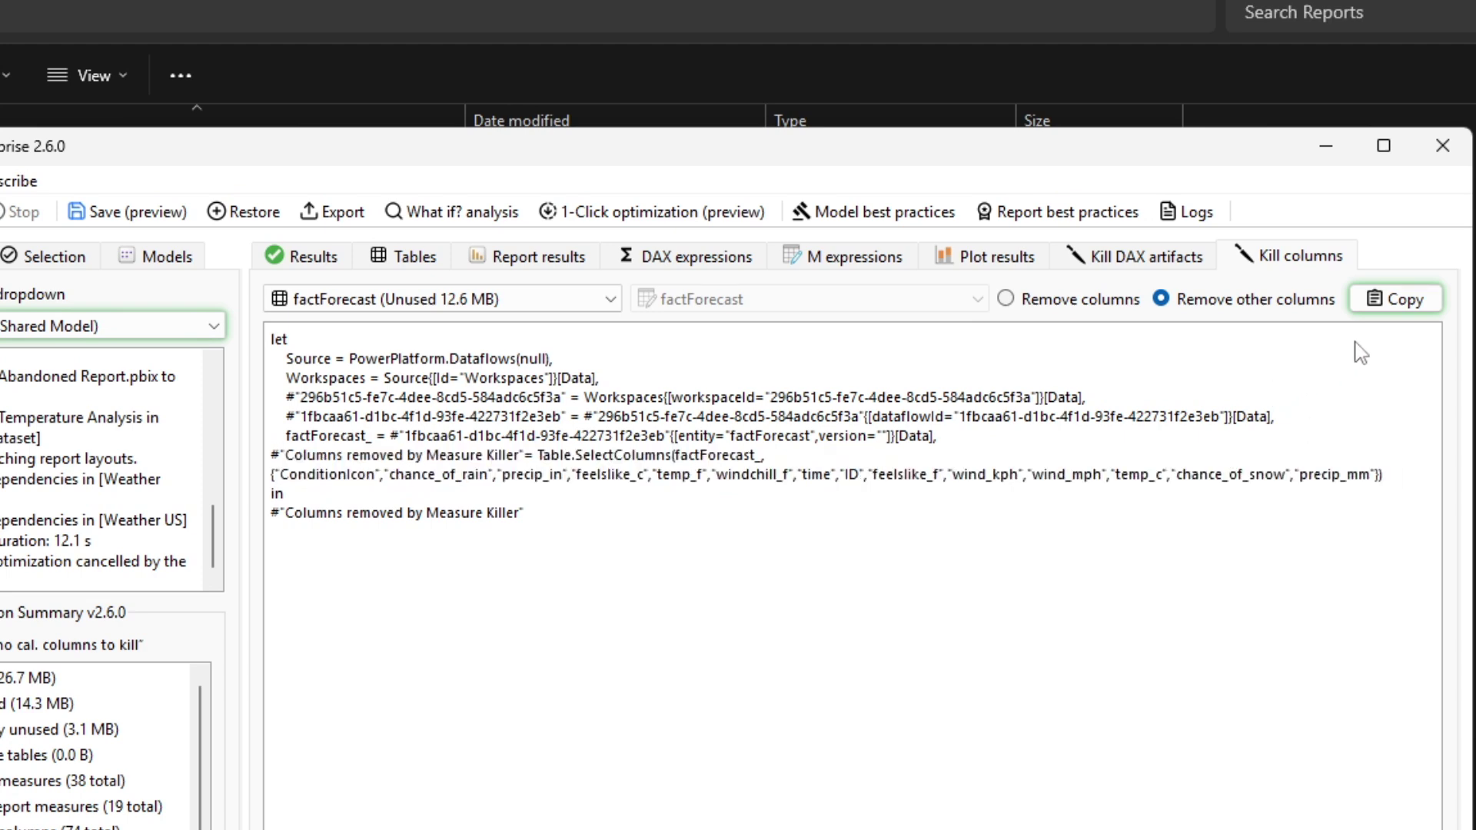
{"action": "left_click", "coordinate": [1395, 301]}
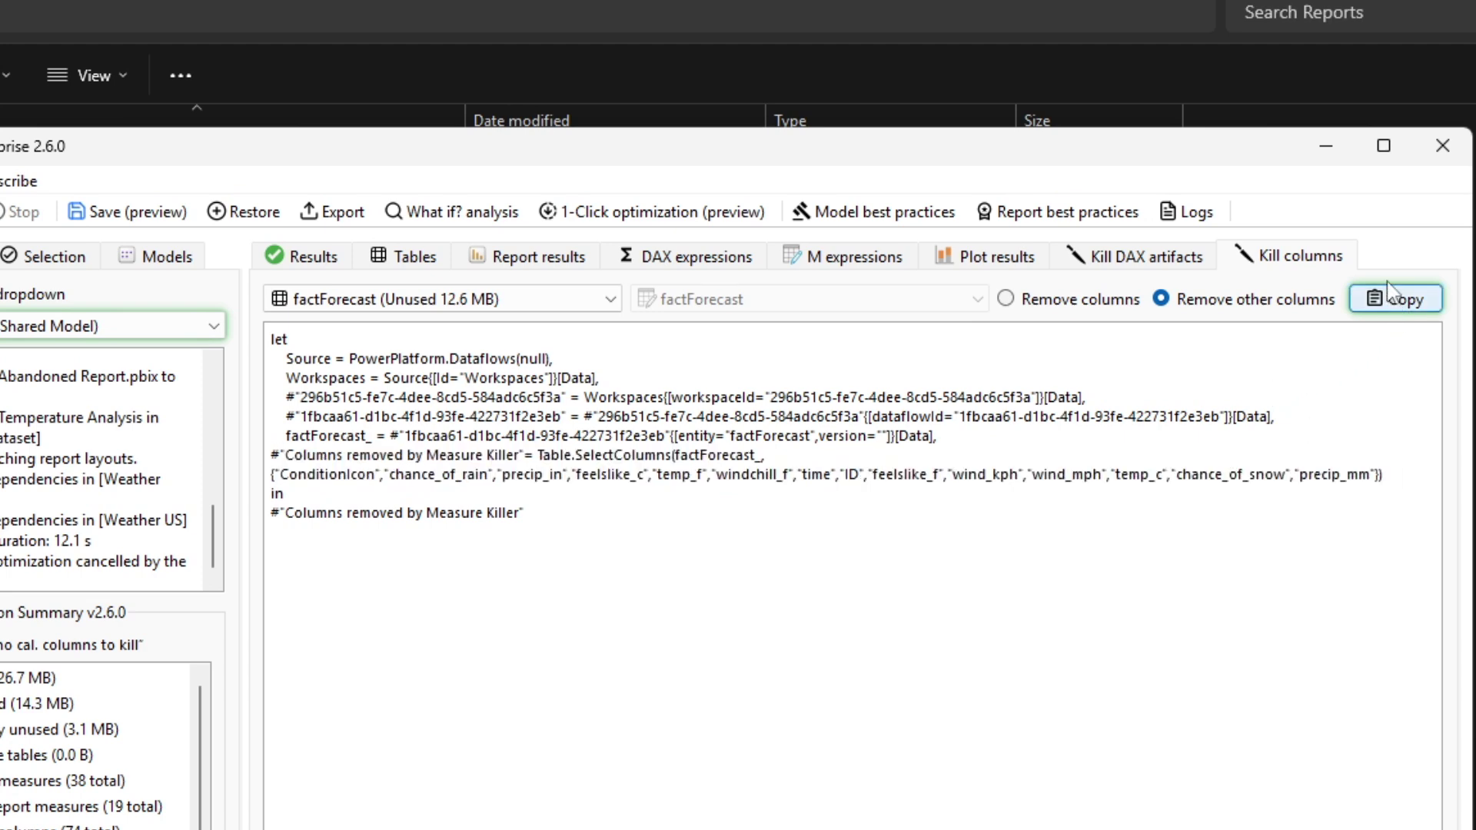
{"action": "left_click", "coordinate": [592, 220]}
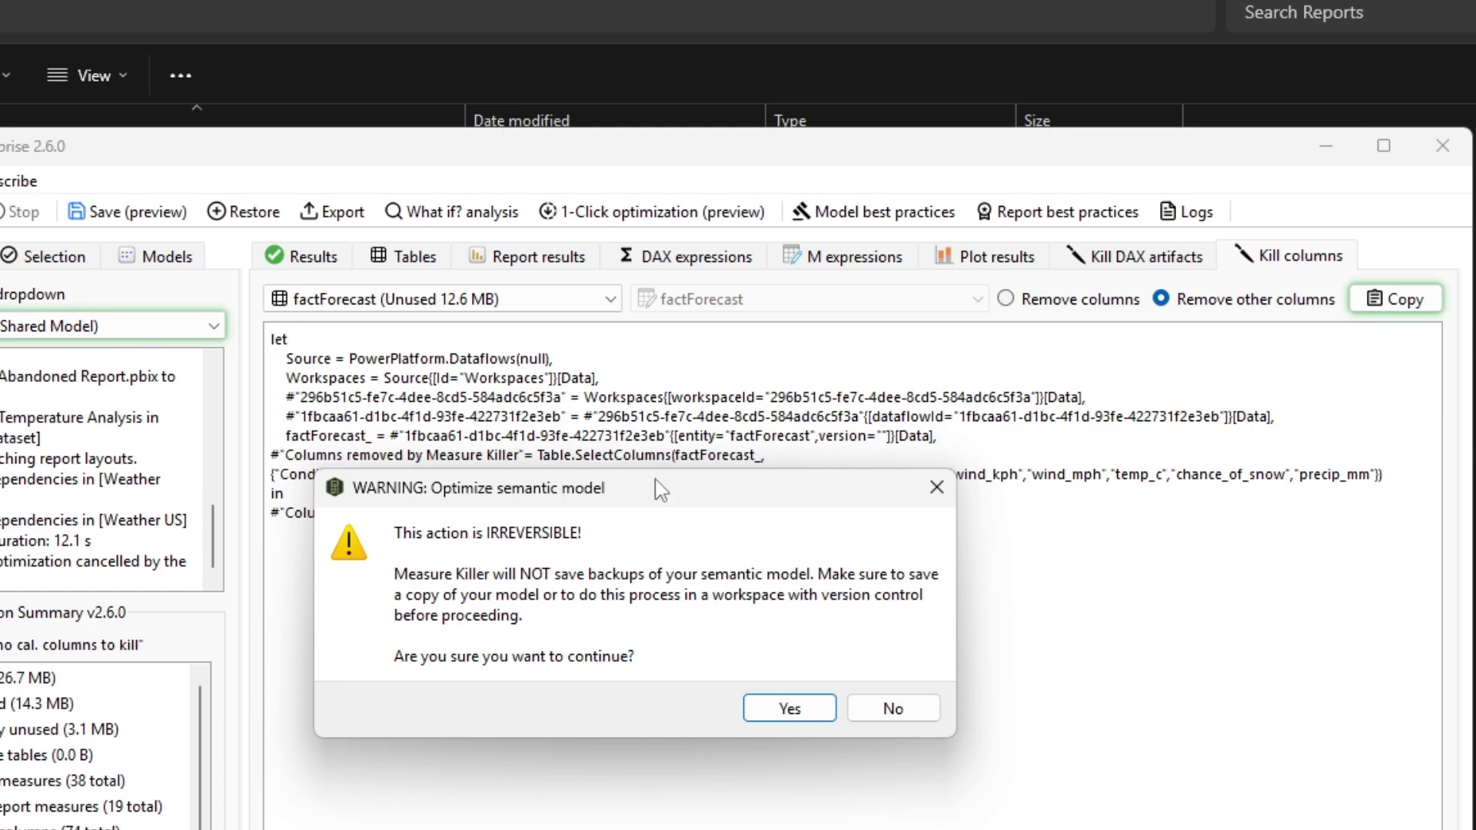
{"action": "left_click", "coordinate": [891, 705]}
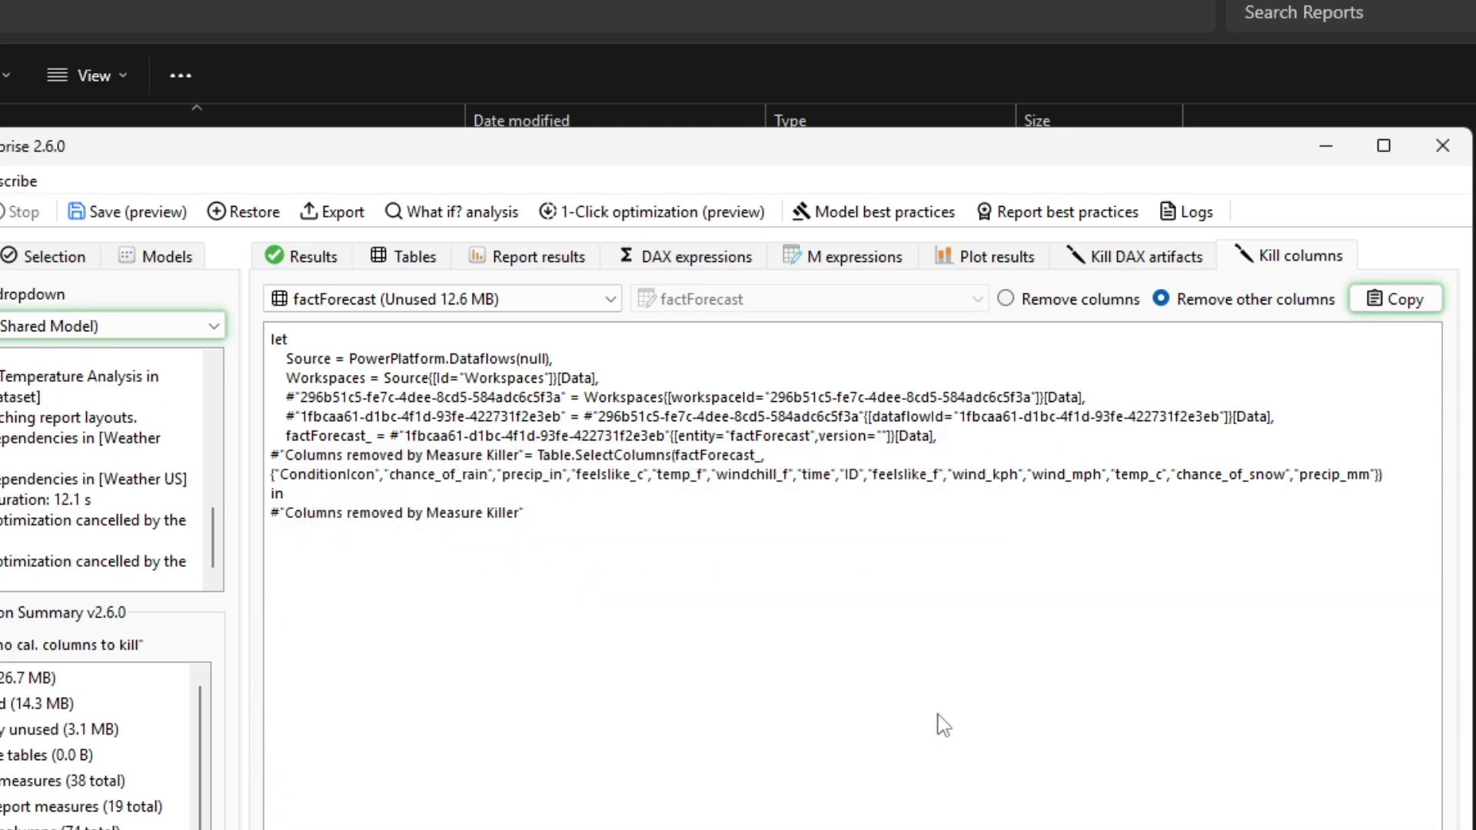